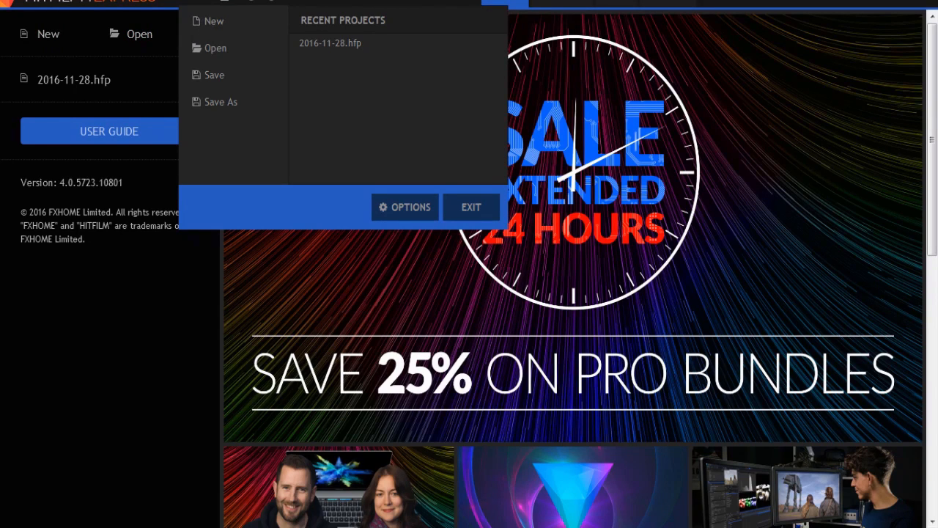
- Create a new project with the 720p HD @ NTSC 29.97 fps template and start editing
click(246, 21)
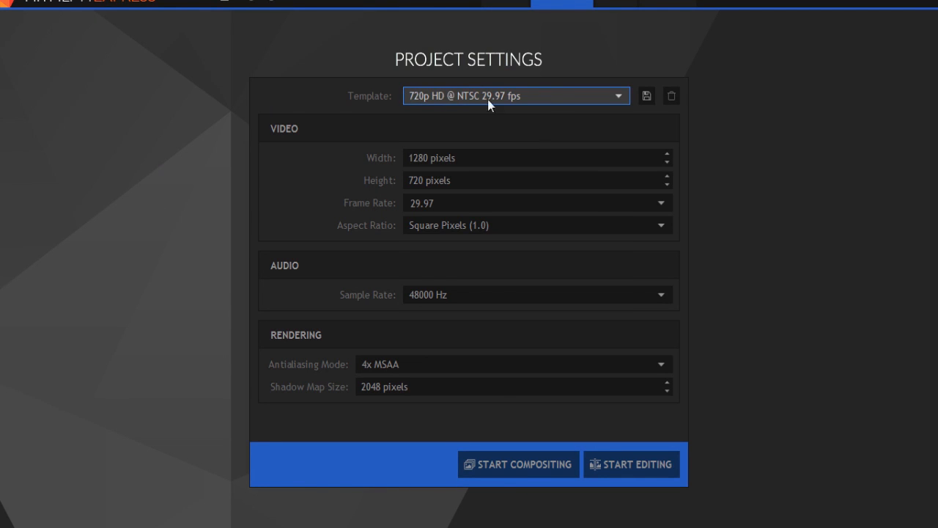
click(557, 94)
click(201, 145)
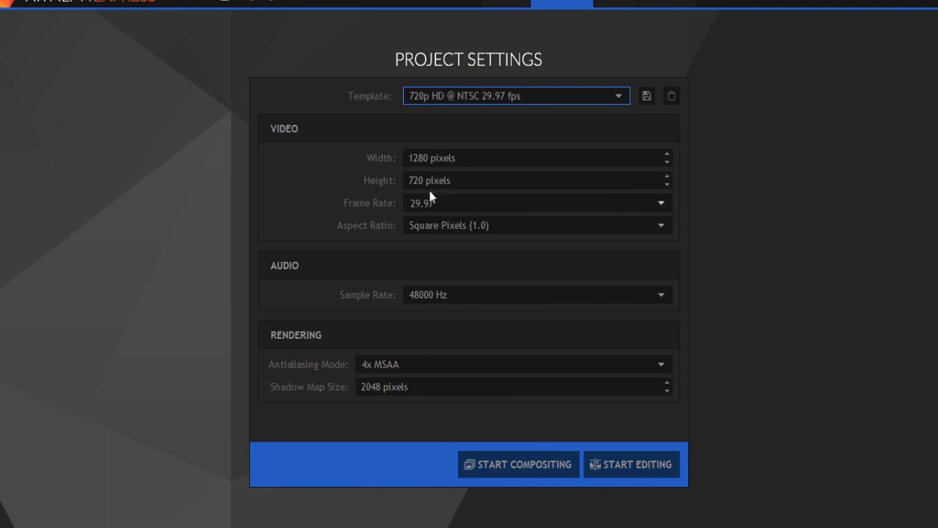
click(555, 96)
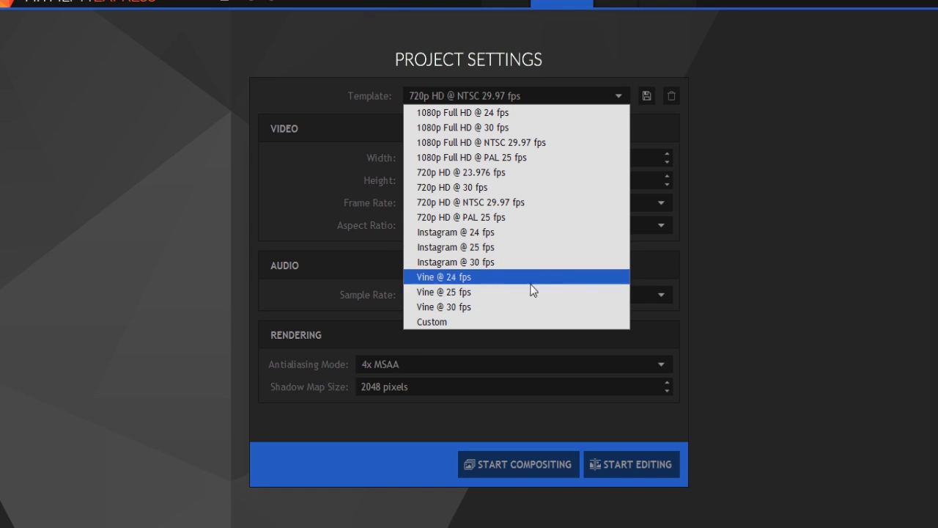
click(517, 202)
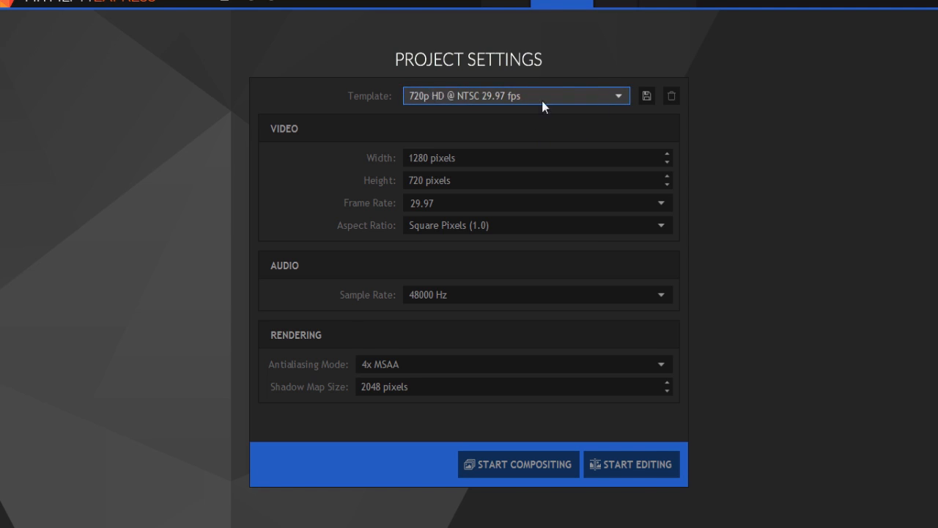
click(638, 466)
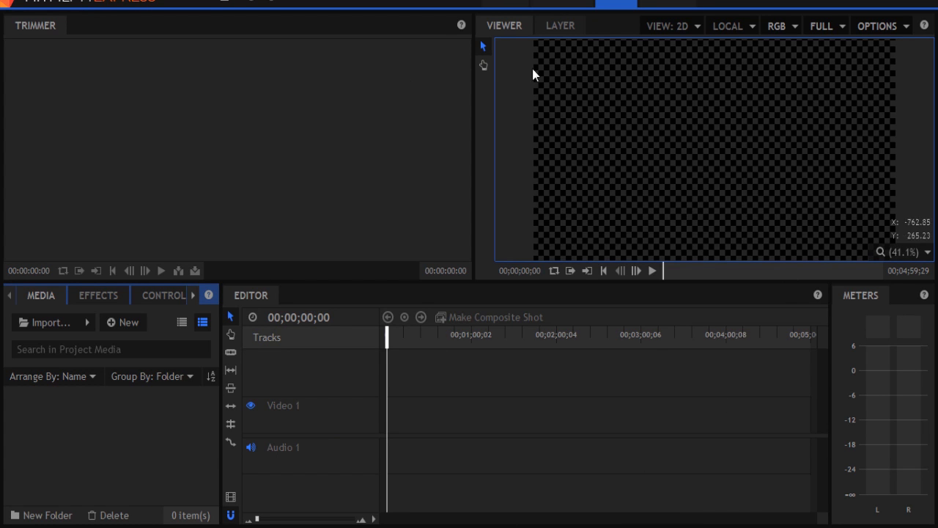
drag(402, 282, 423, 335)
click(193, 298)
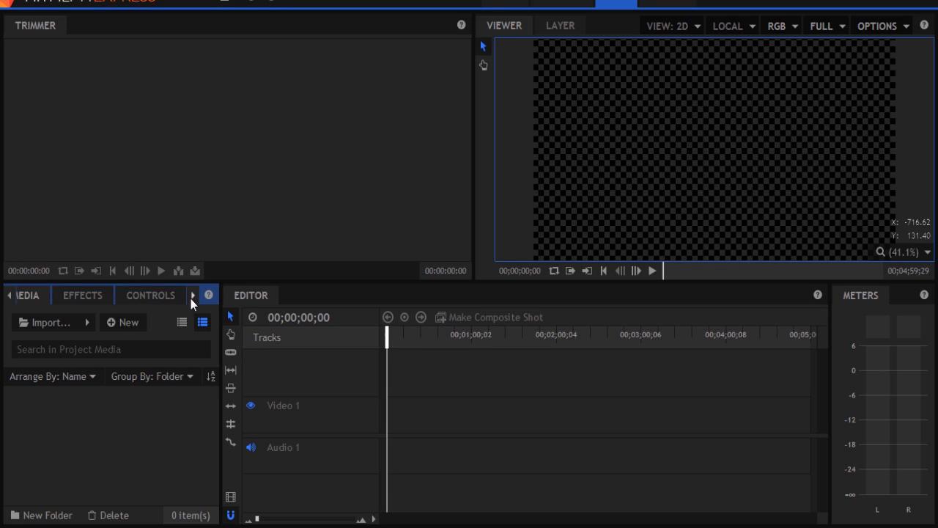
click(9, 297)
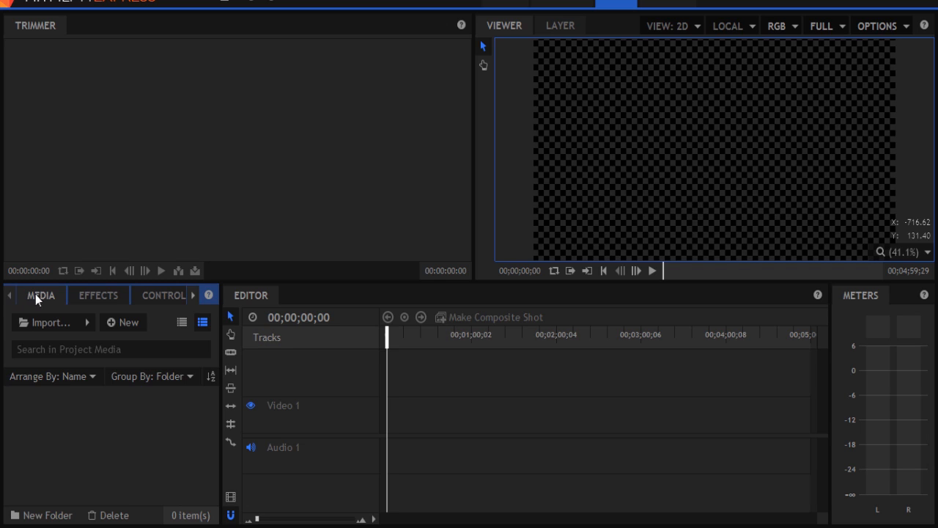
- Import the 2016-11-28title image from the 2016-11-28 folder into the project media
click(40, 323)
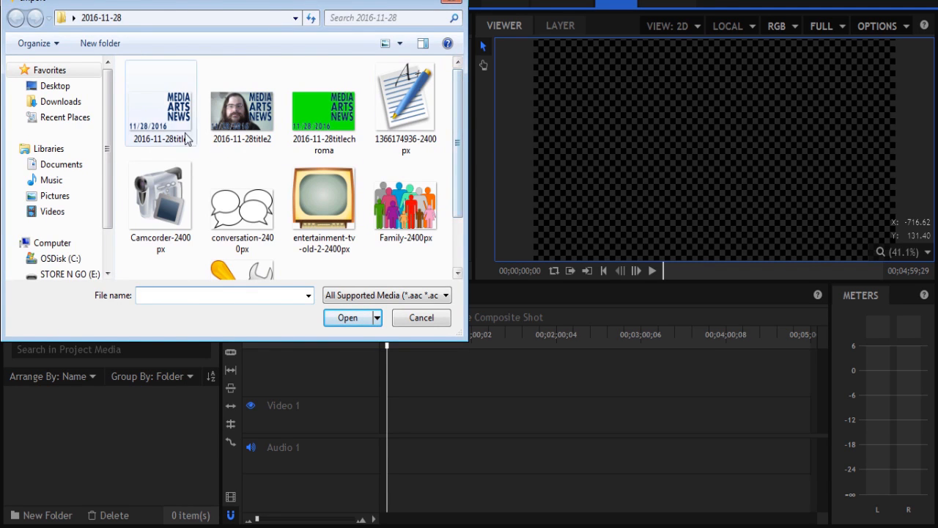
click(149, 109)
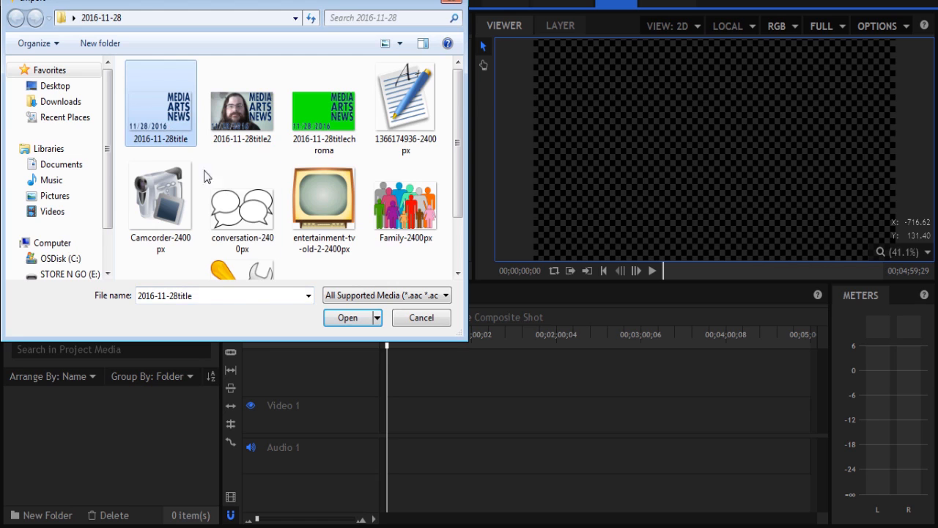
click(347, 320)
- Import the 2016-11-28title2 and 2016-11-28titlechroma images together into the project media
click(45, 322)
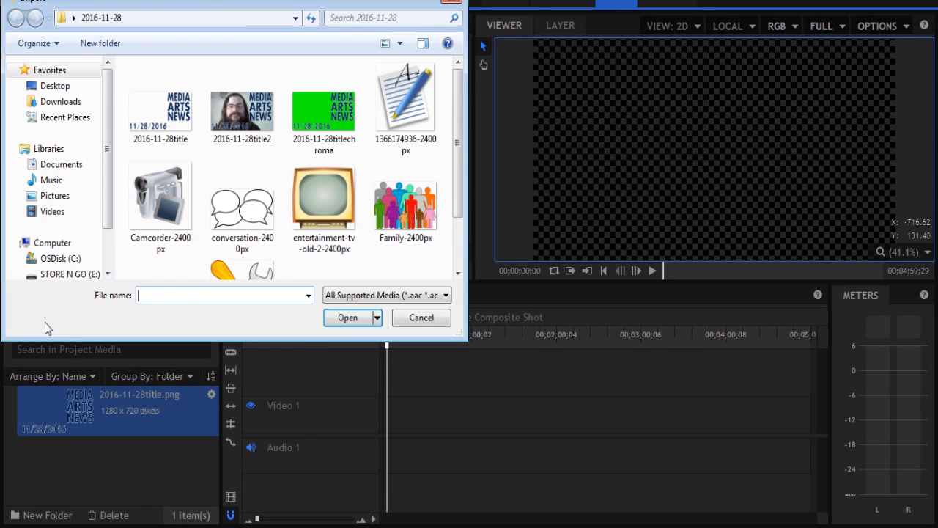
click(242, 111)
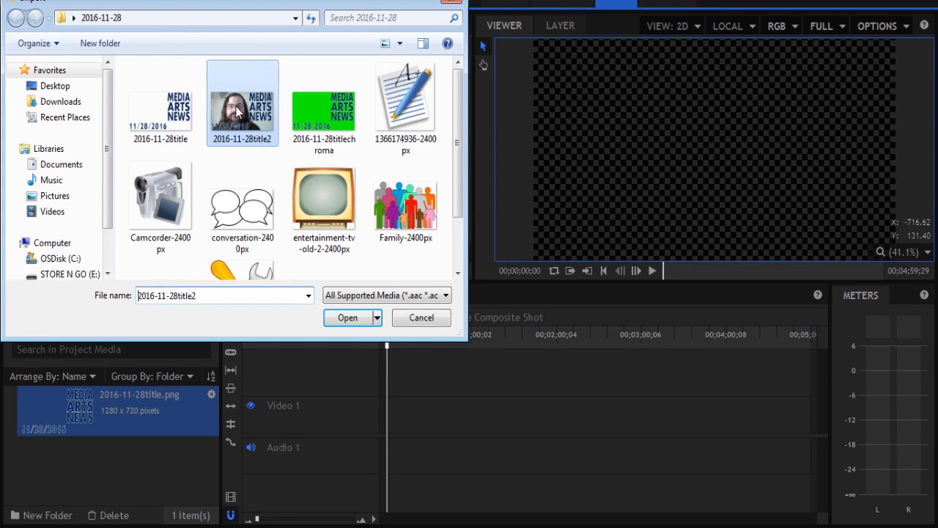
ctrl+click(328, 128)
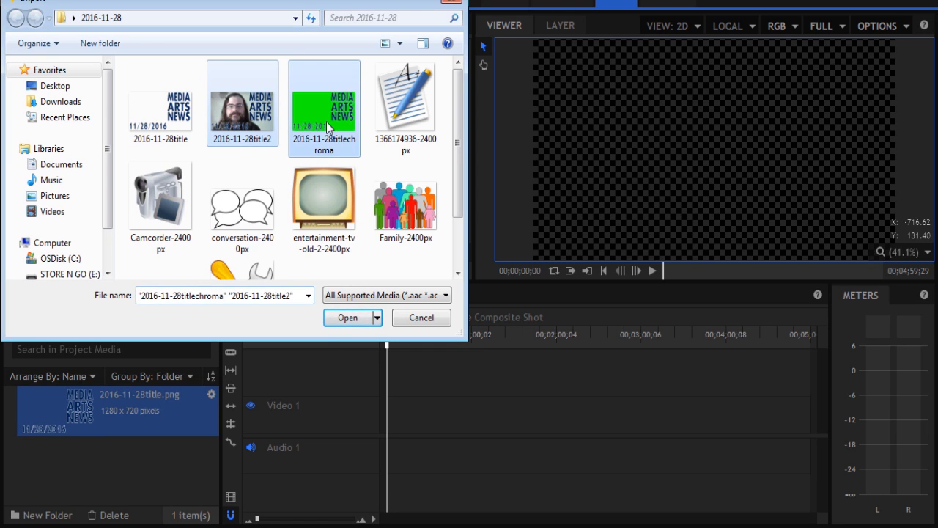
click(347, 317)
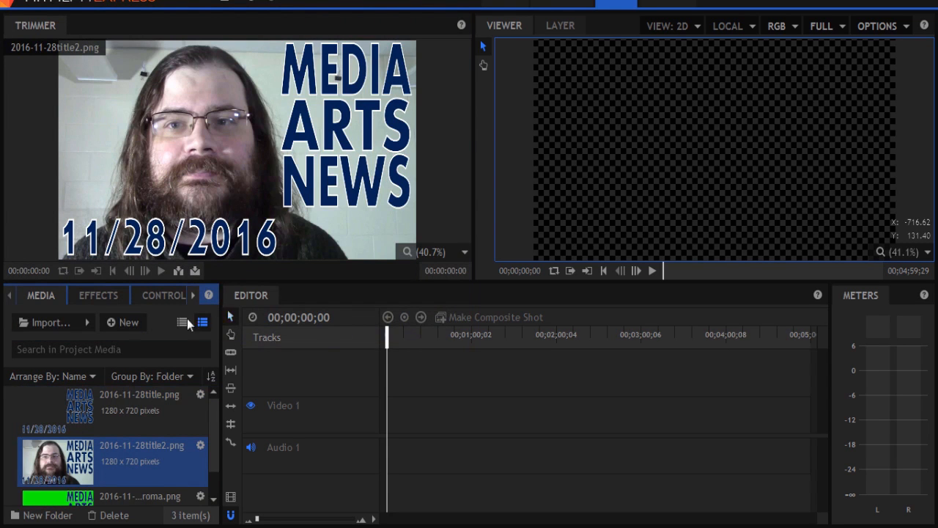
- Import the MVI_0138 video from the 2016-11-28 folder into the project media
click(36, 322)
drag(460, 105, 453, 173)
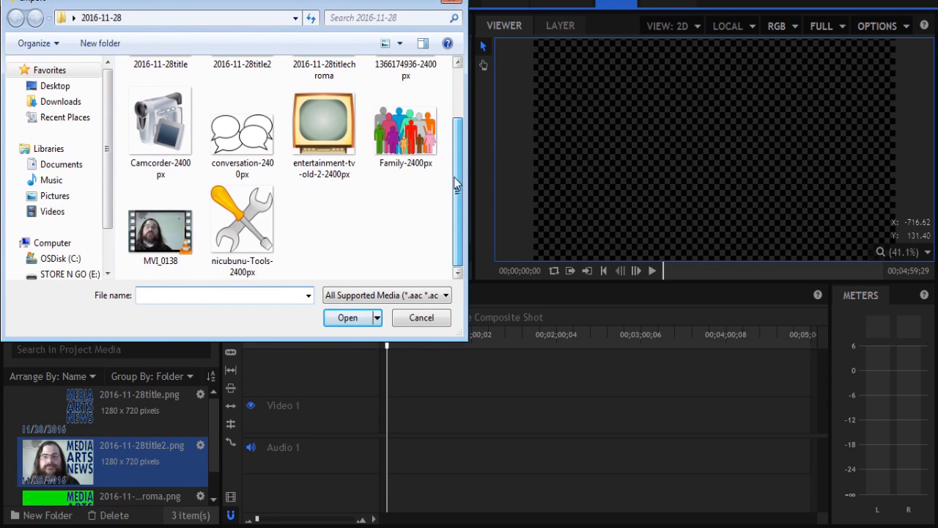
click(152, 231)
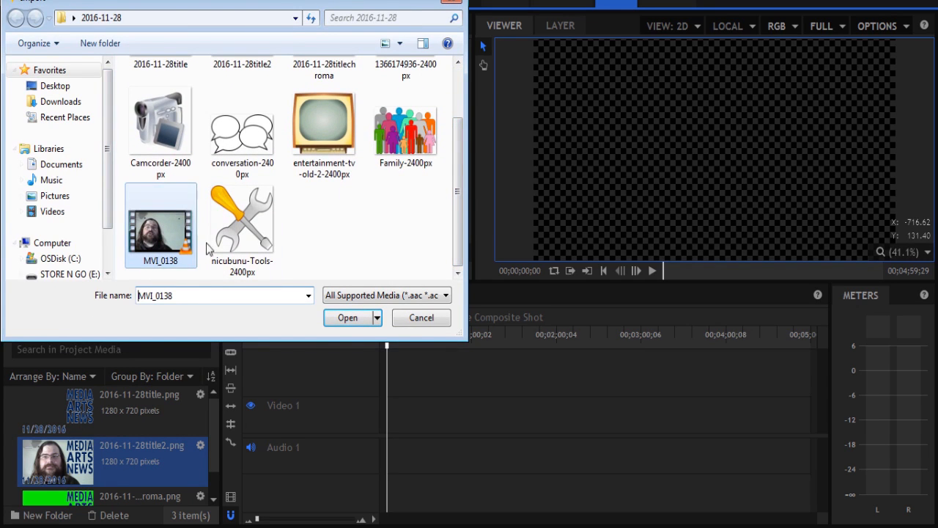
click(349, 317)
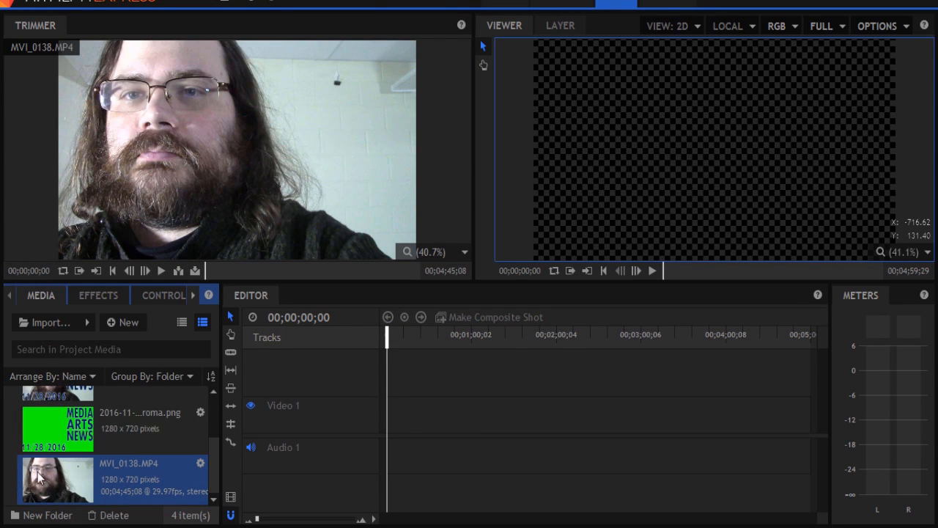
- Place MVI_0138.MP4 at the start of the Video 1 track, play it briefly and return to the beginning
drag(49, 481, 390, 417)
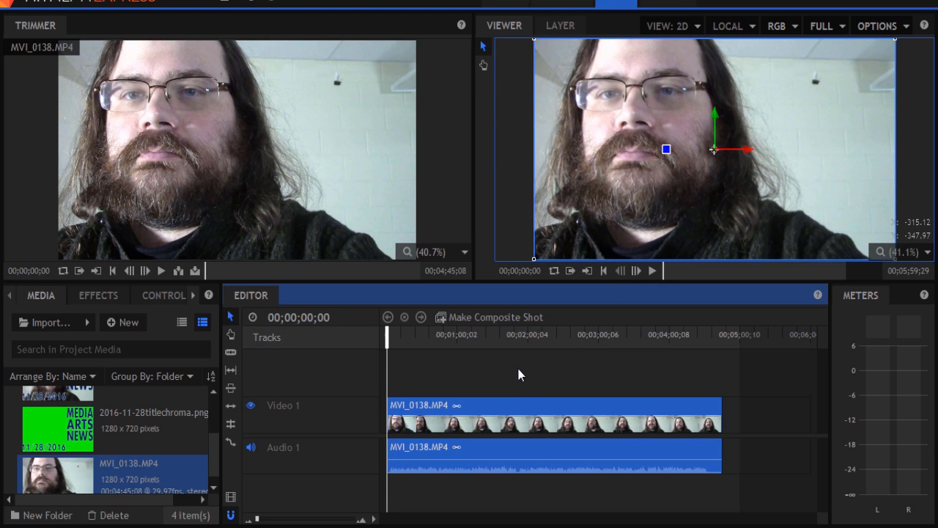
key(space)
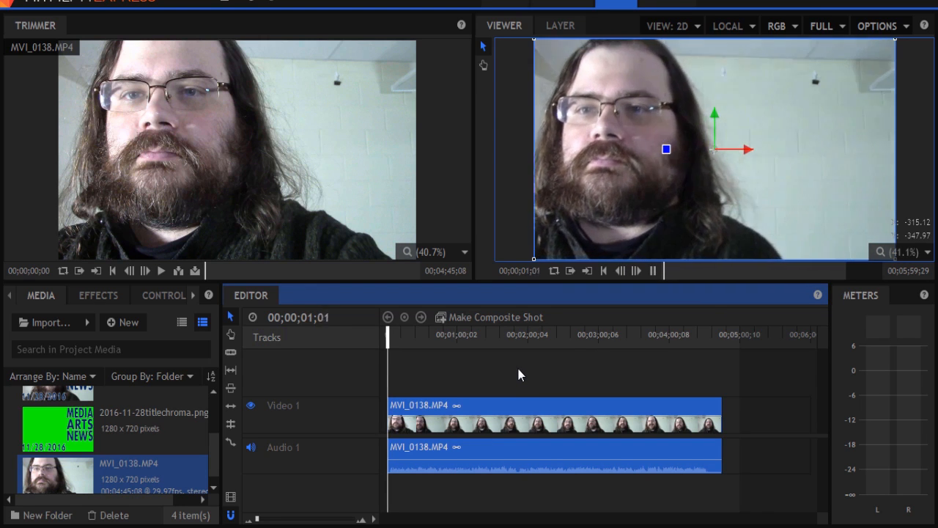
key(space)
key(Home)
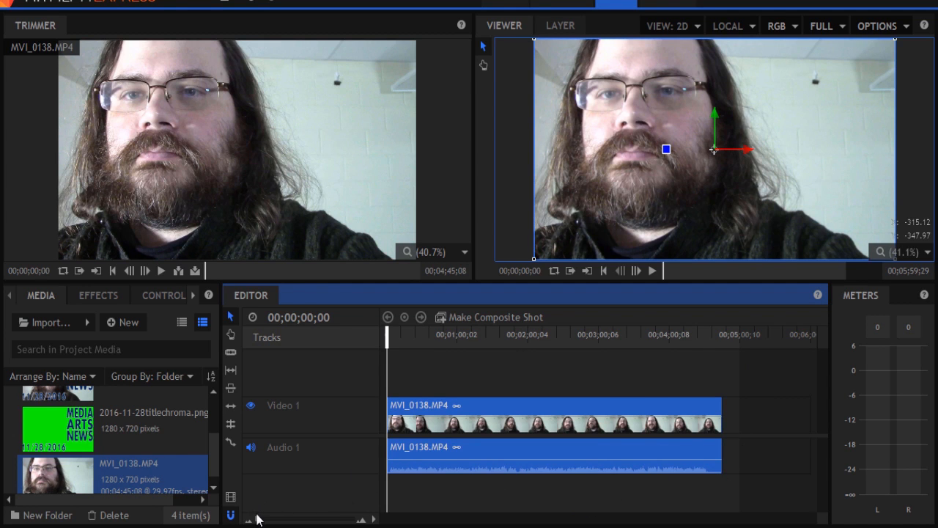
- Position the playhead at 00;00;02;09, where the speech starts in the MVI_0138.MP4 audio waveform
drag(258, 521, 281, 520)
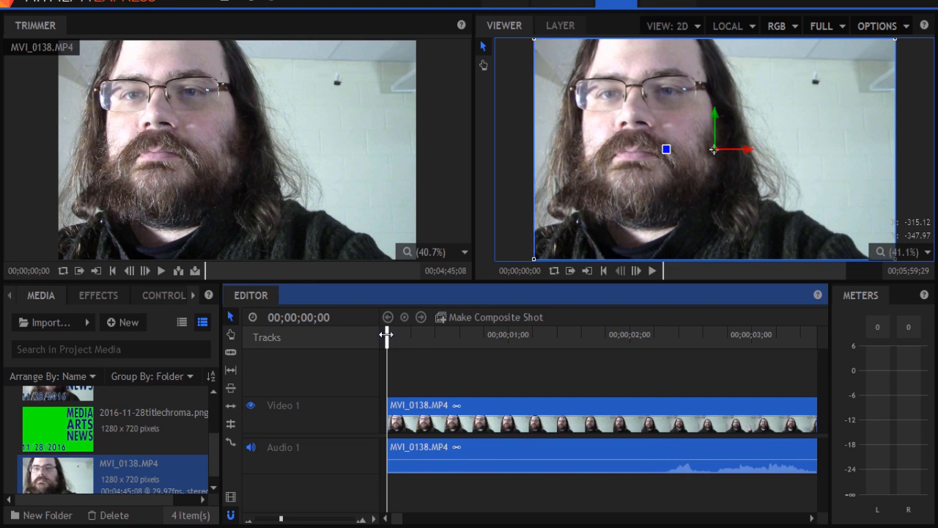
drag(387, 335, 665, 350)
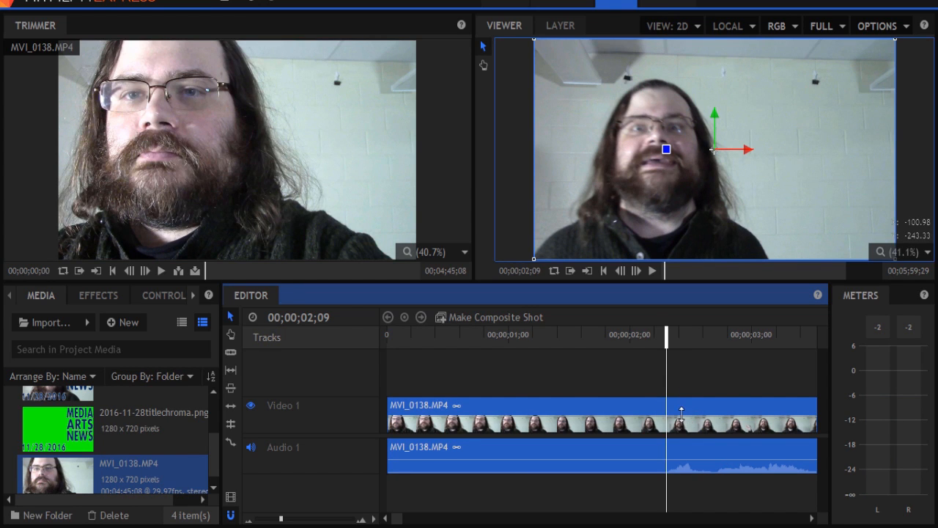
- Try the Slice tool on the MVI_0138.MP4 clip just before the one-second mark and undo the cut
click(230, 352)
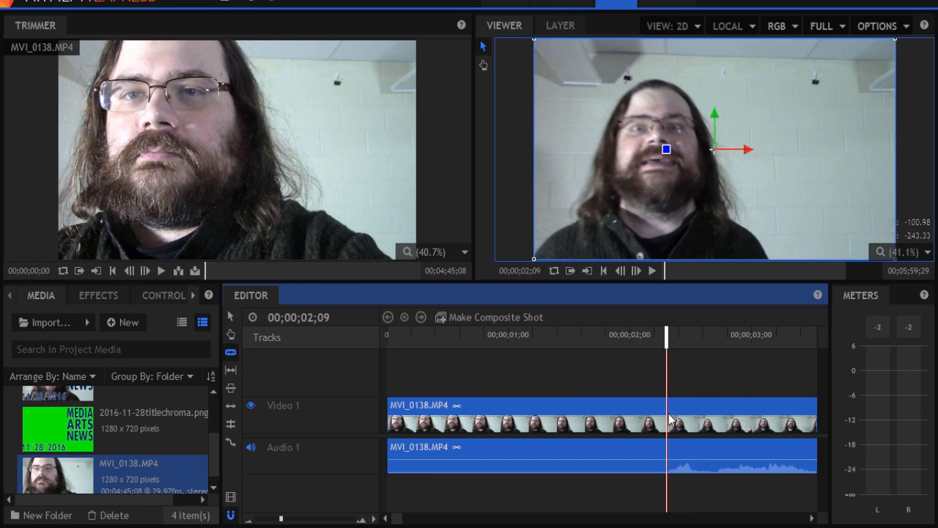
click(501, 418)
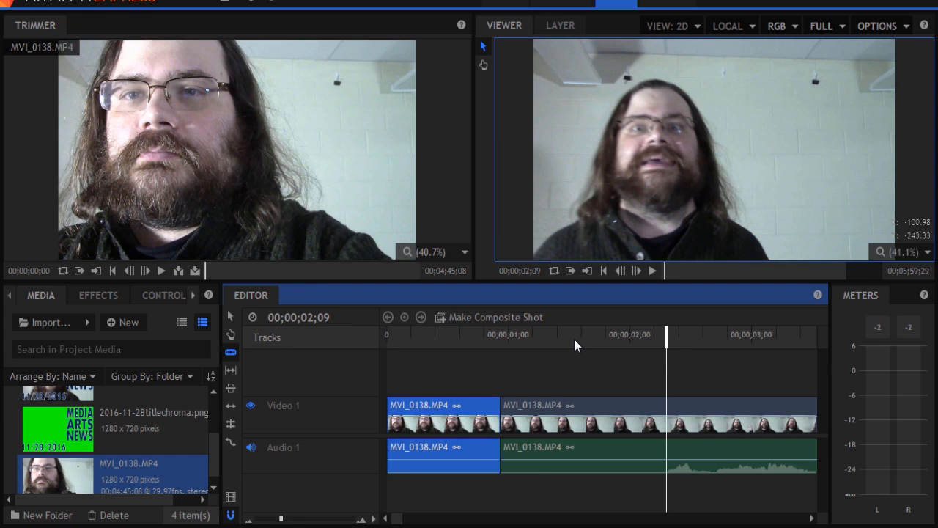
key(ctrl+z)
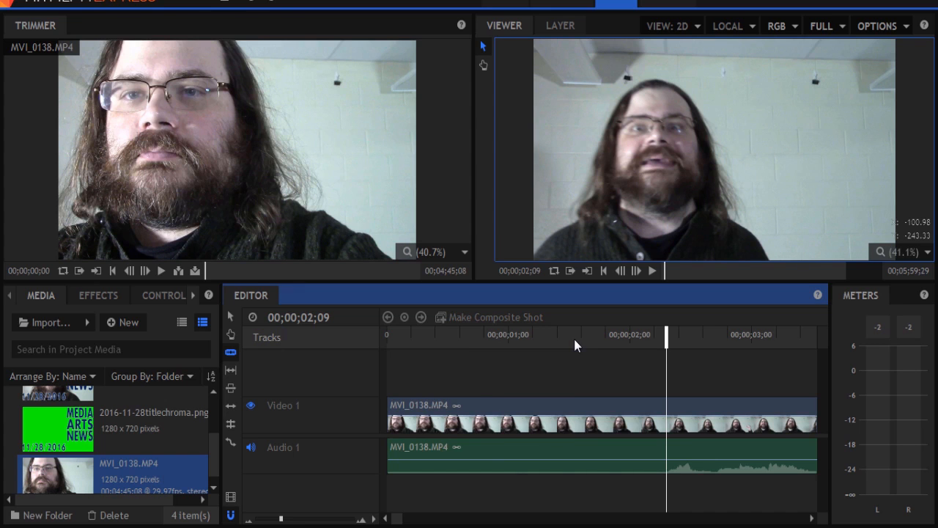
- Slice the MVI_0138.MP4 clip and its linked audio at the playhead position, 00;00;02;09
click(645, 413)
right_click(646, 415)
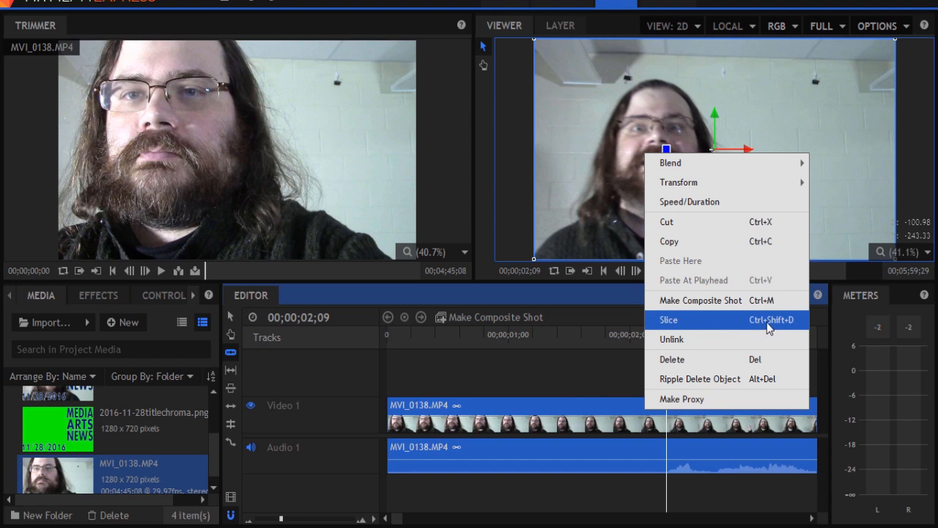
click(570, 363)
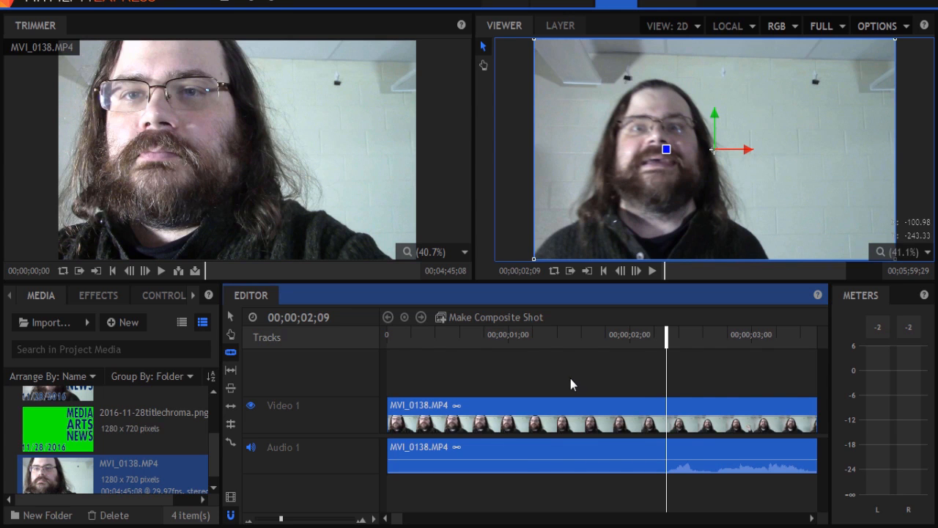
key(ctrl+shift+d)
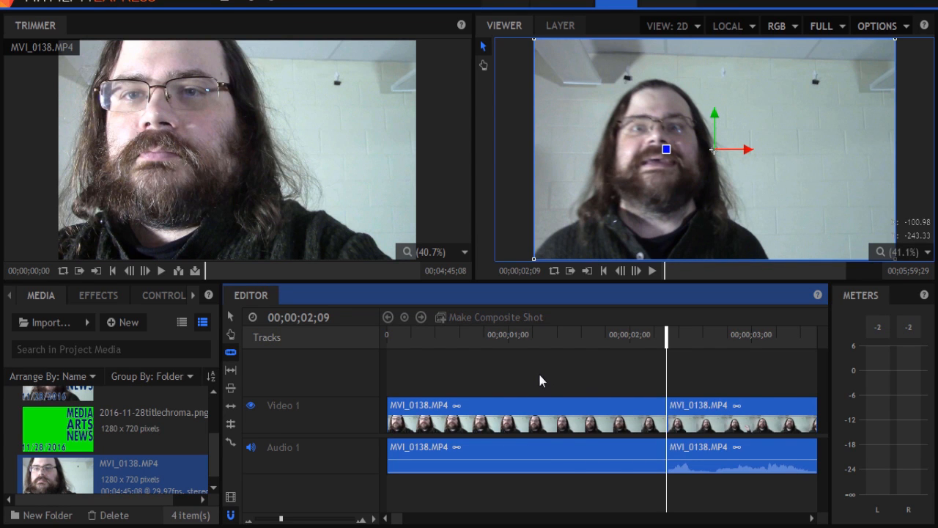
- Make two extra cuts with the Slice tool in the opening section, at about 1.3 and 0.6 seconds
click(545, 405)
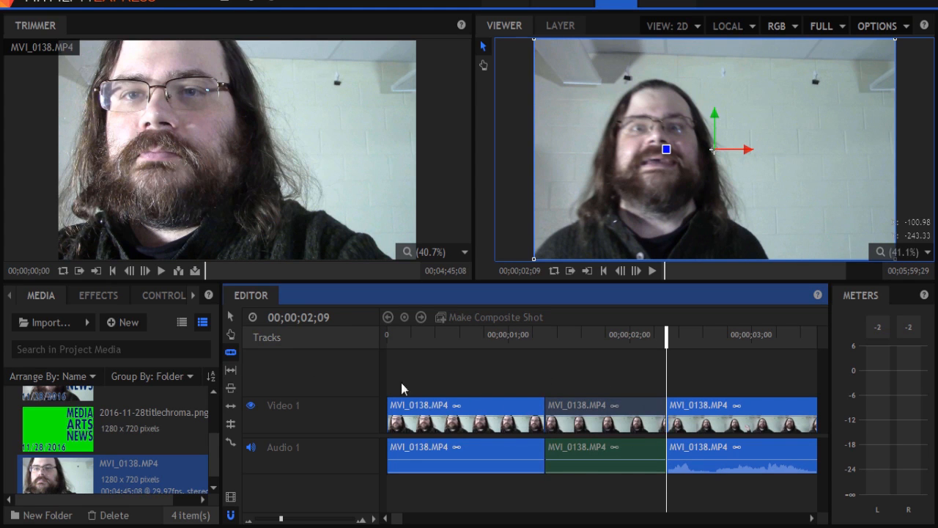
click(231, 353)
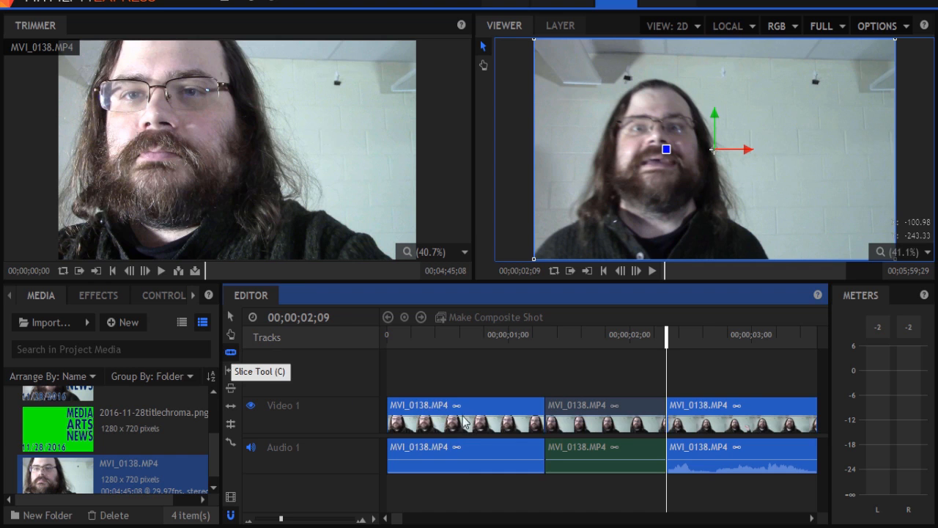
click(459, 422)
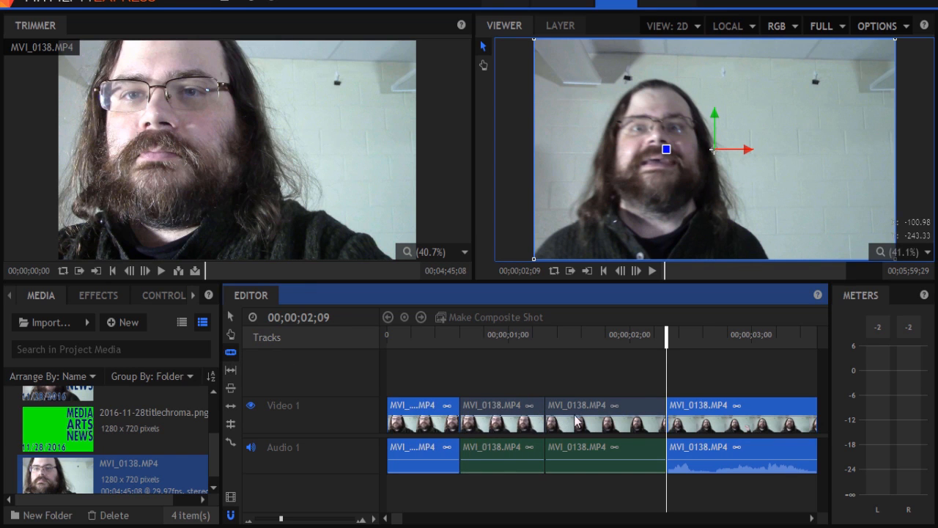
- Delete all clip pieces before the playhead and move the remaining MVI_0138.MP4 clip to the start of the timeline
click(232, 318)
drag(423, 373, 619, 499)
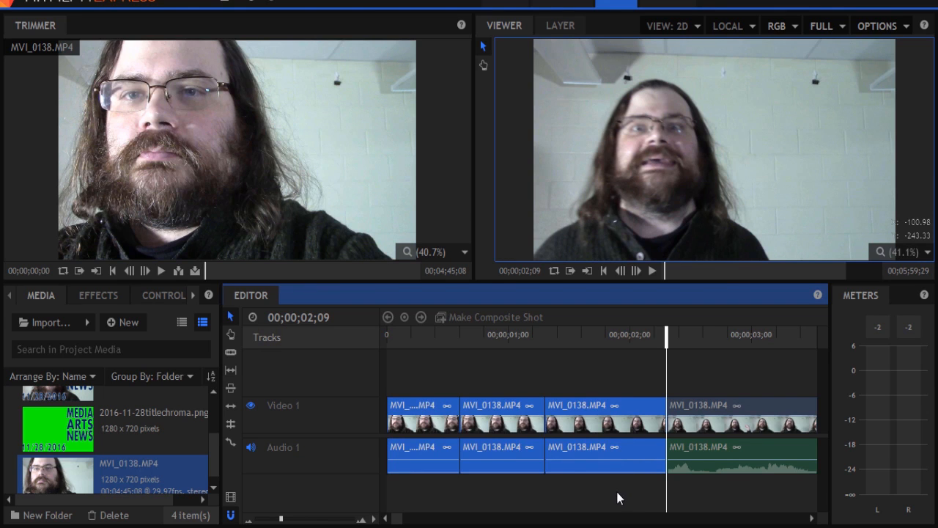
key(Delete)
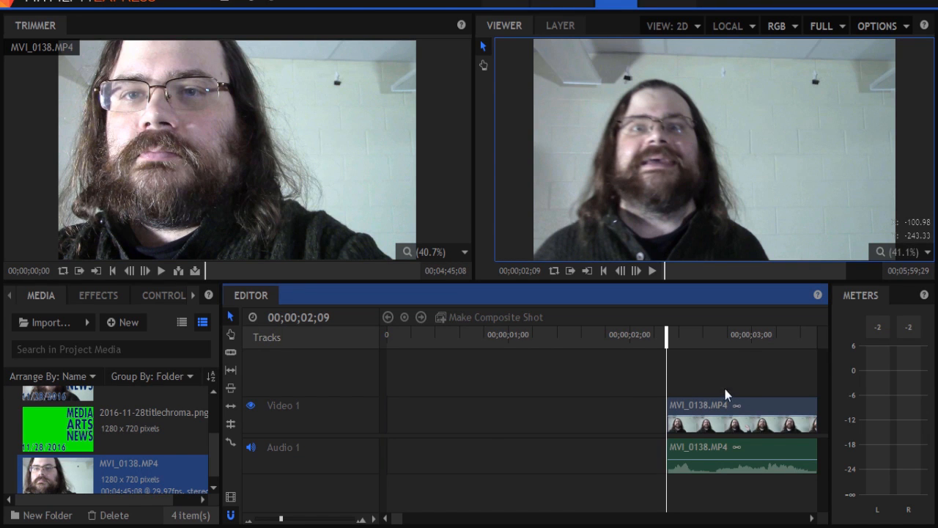
drag(728, 409, 398, 425)
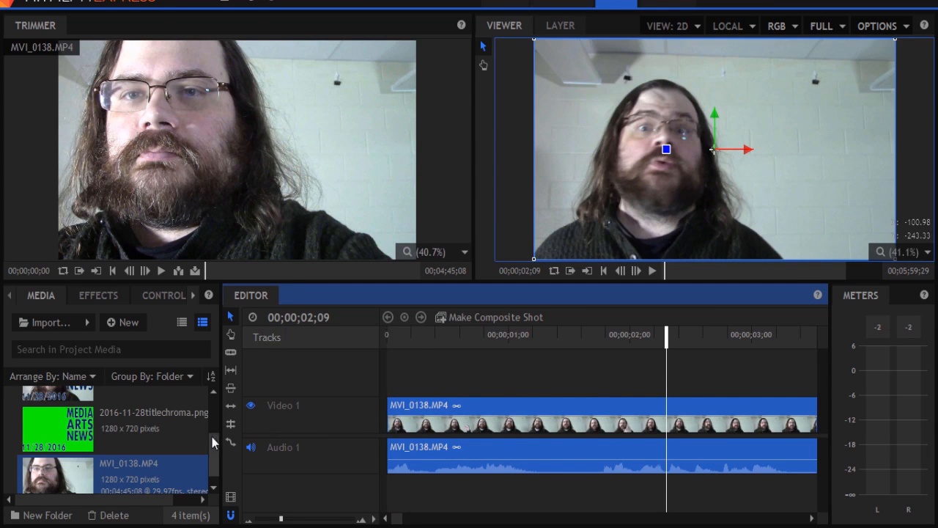
- Place 2016-11-28title.png on a new video track above MVI_0138.MP4, starting at the beginning of the timeline
drag(216, 439, 221, 400)
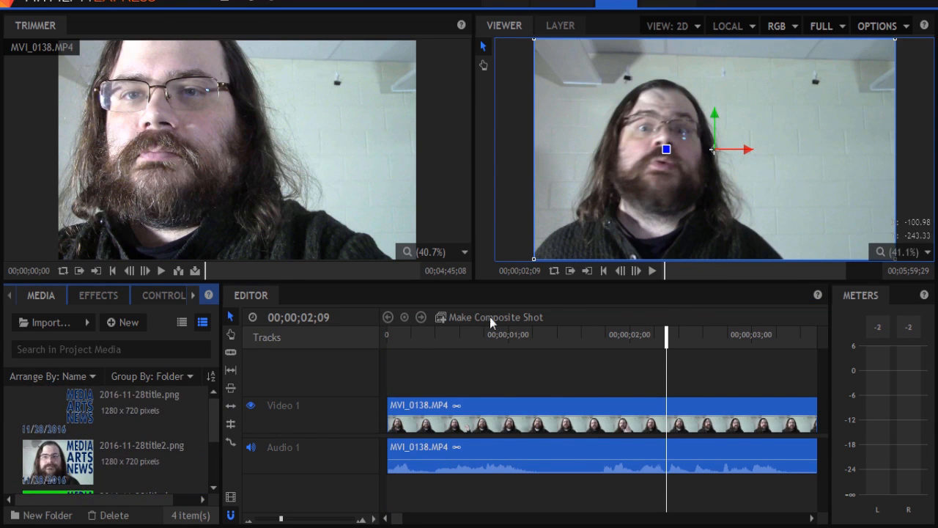
drag(51, 416, 391, 370)
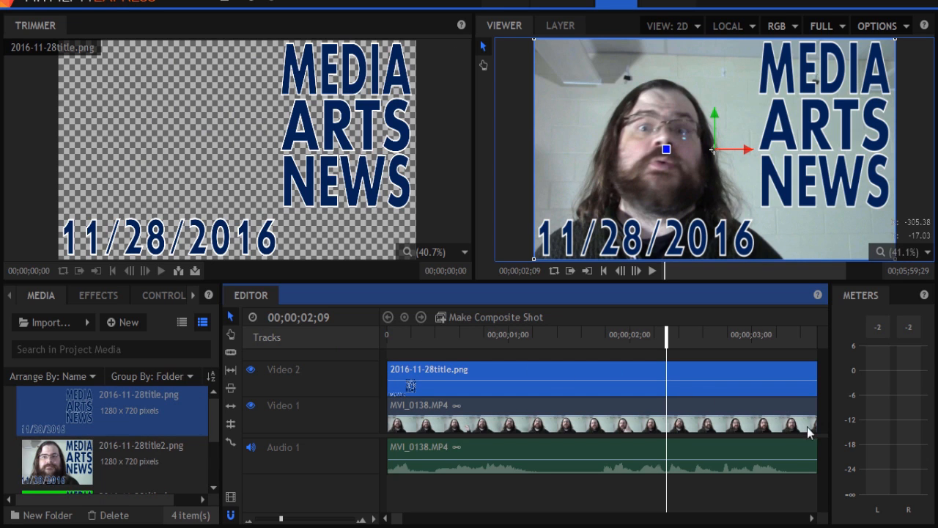
- Extend the 2016-11-28title.png clip on Video 2 so it ends at about 6 seconds
drag(821, 437, 827, 488)
drag(281, 519, 267, 517)
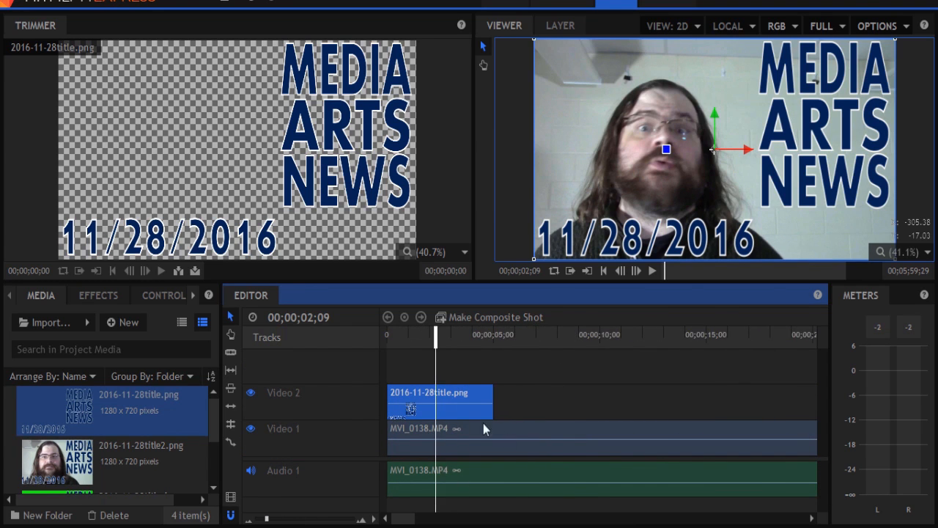
drag(496, 393, 512, 402)
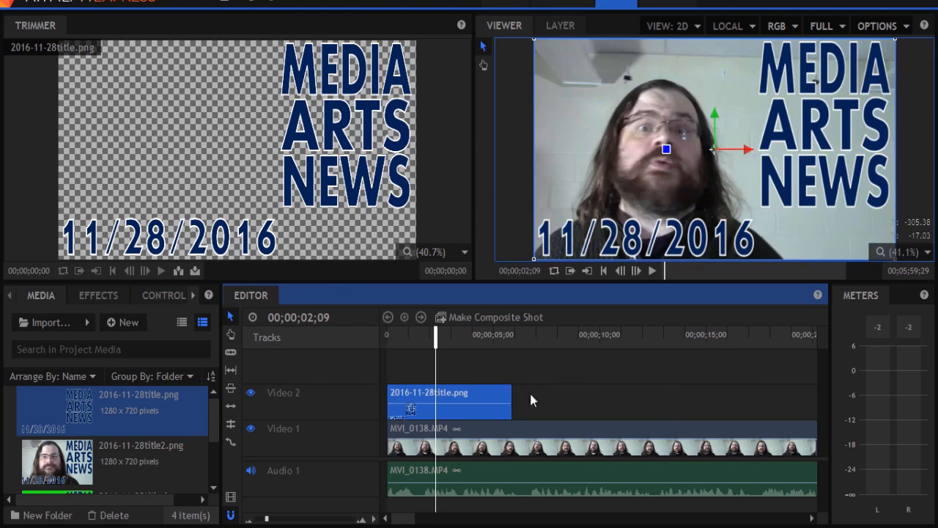
- Check the frames before and after the title clip's end, at 00;00;04;18, 00;00;06;27 and 00;00;08;18
click(485, 336)
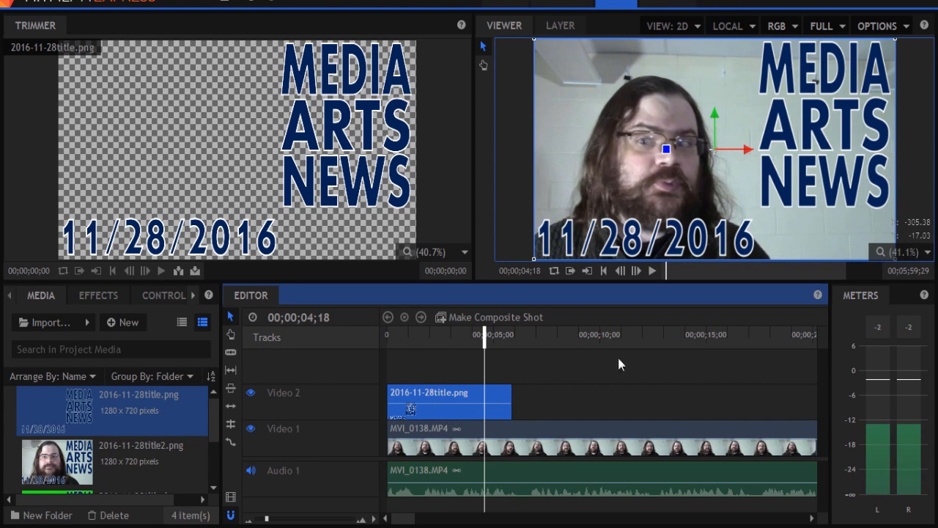
click(533, 338)
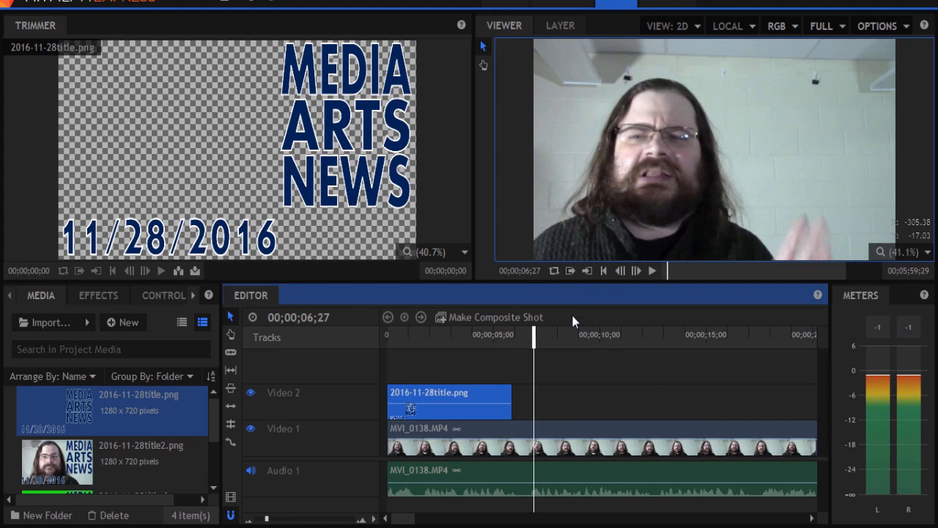
click(570, 335)
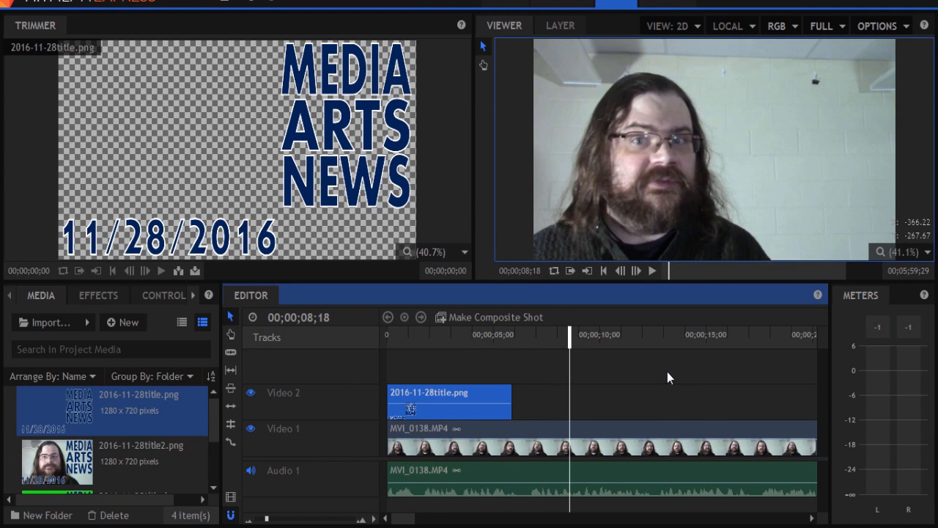
click(579, 365)
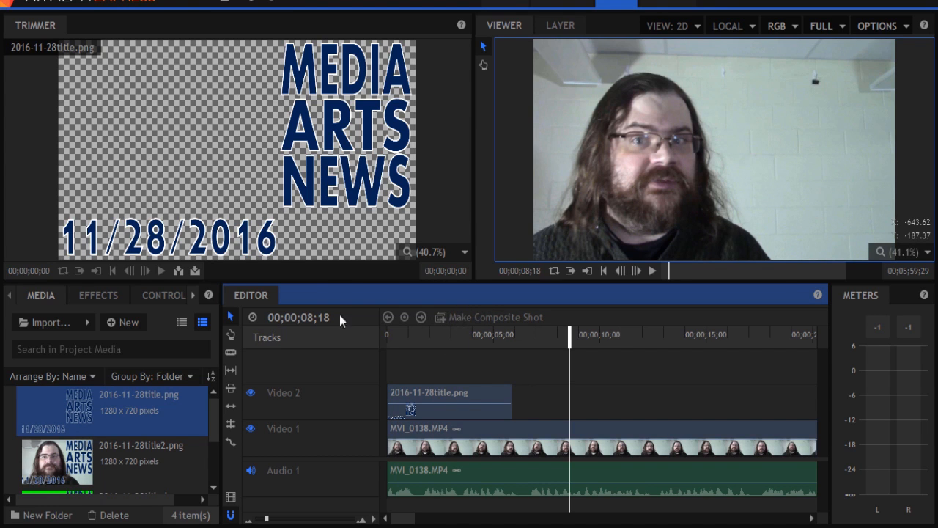
- Create a 30-second composite shot named title using the 720p HD @ NTSC 29.97 fps template, and show its empty timeline
click(126, 324)
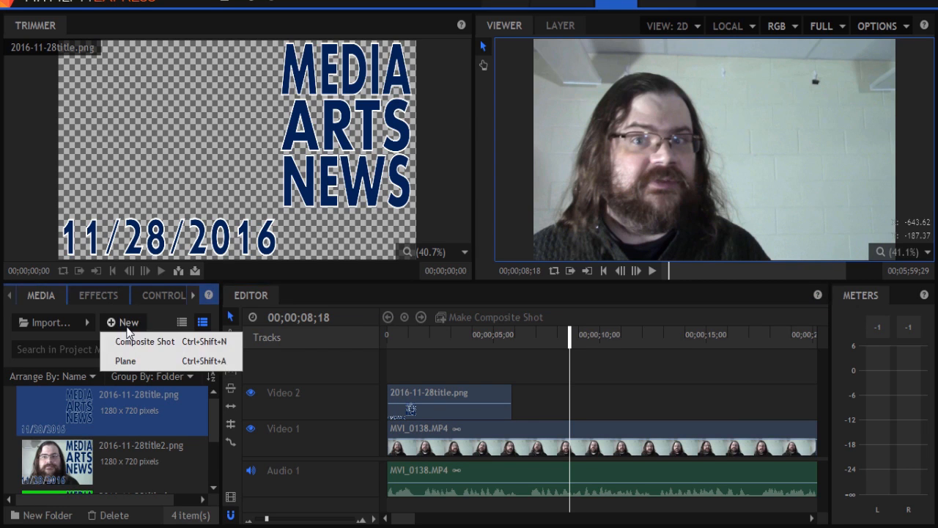
click(133, 343)
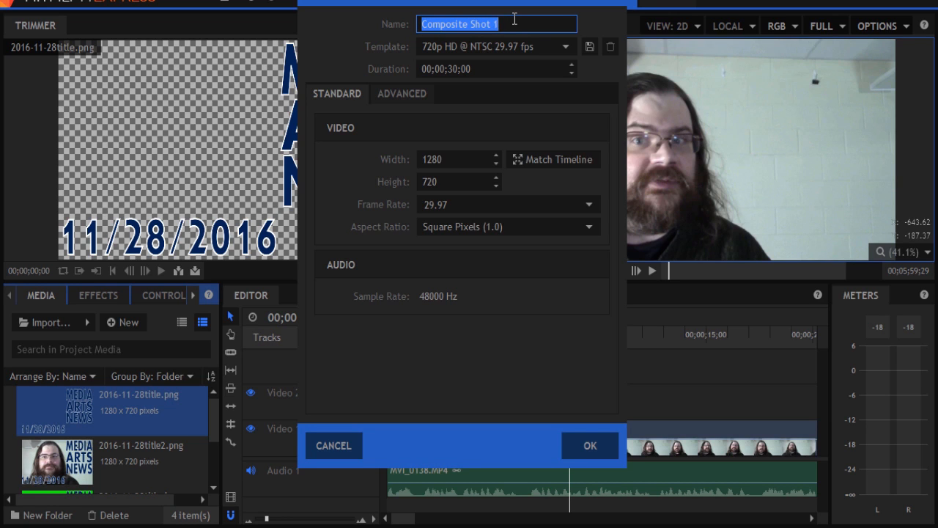
text(title)
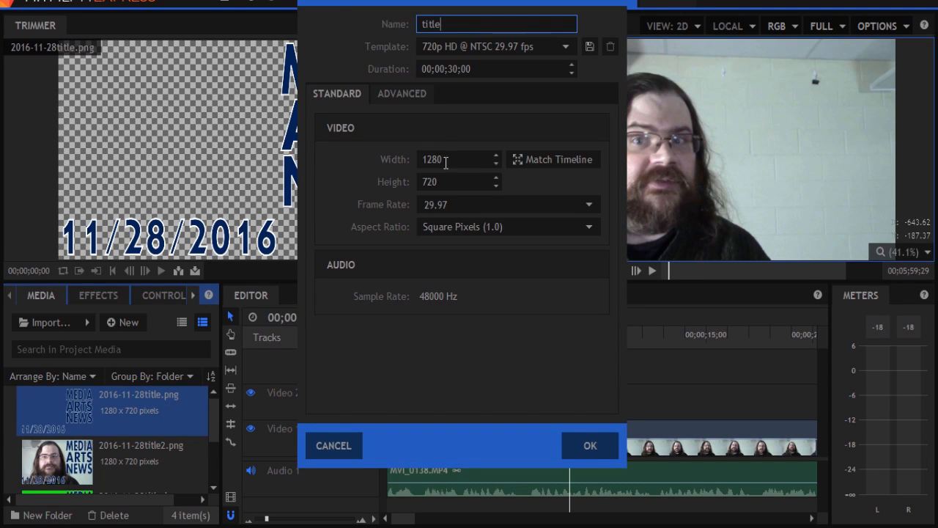
click(591, 447)
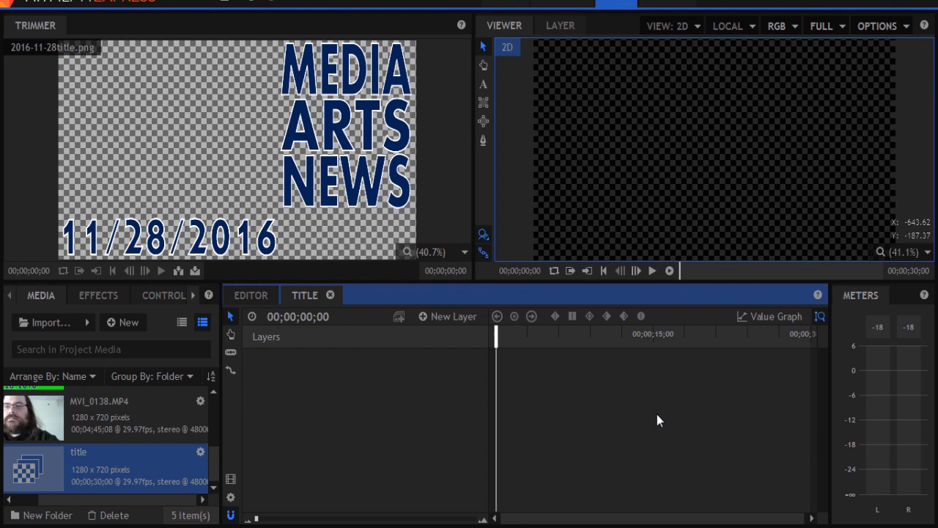
click(251, 295)
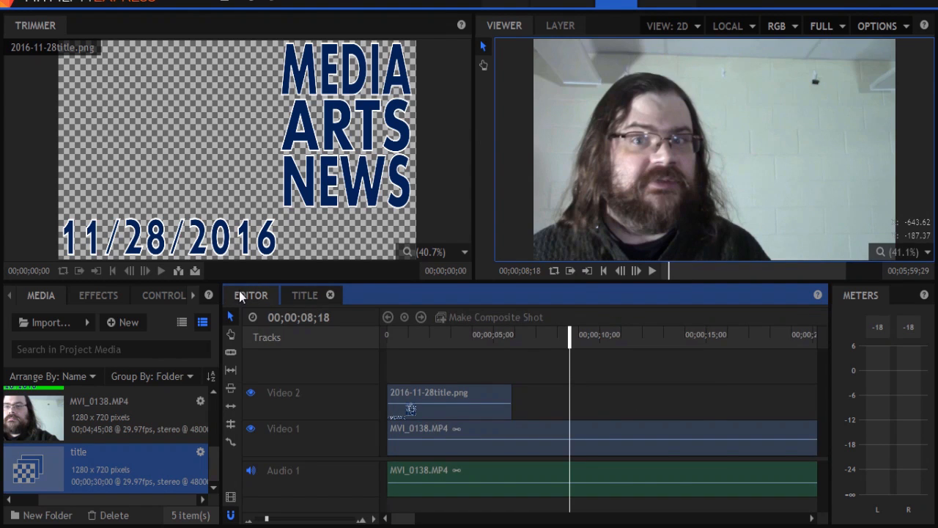
click(306, 295)
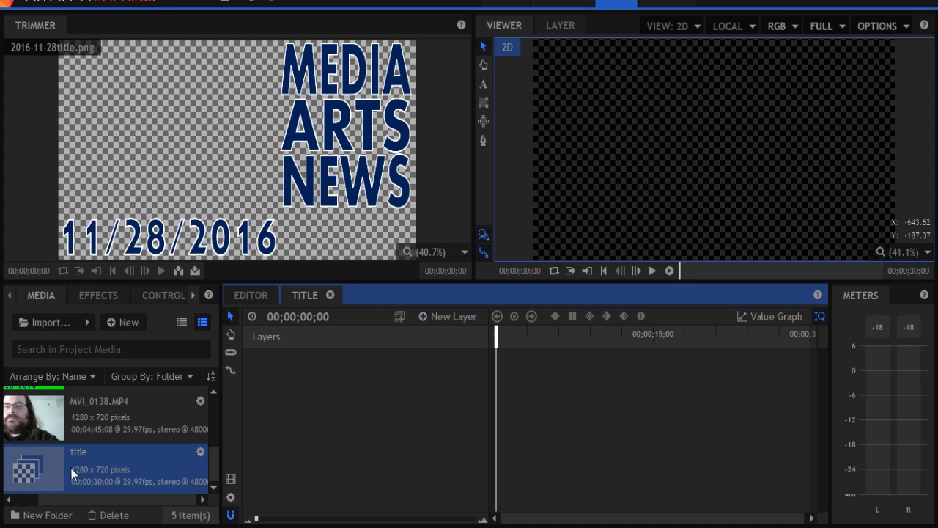
- Add a new text layer with a 400 by 400 text box to the title composite shot
right_click(537, 373)
mouse_move(571, 382)
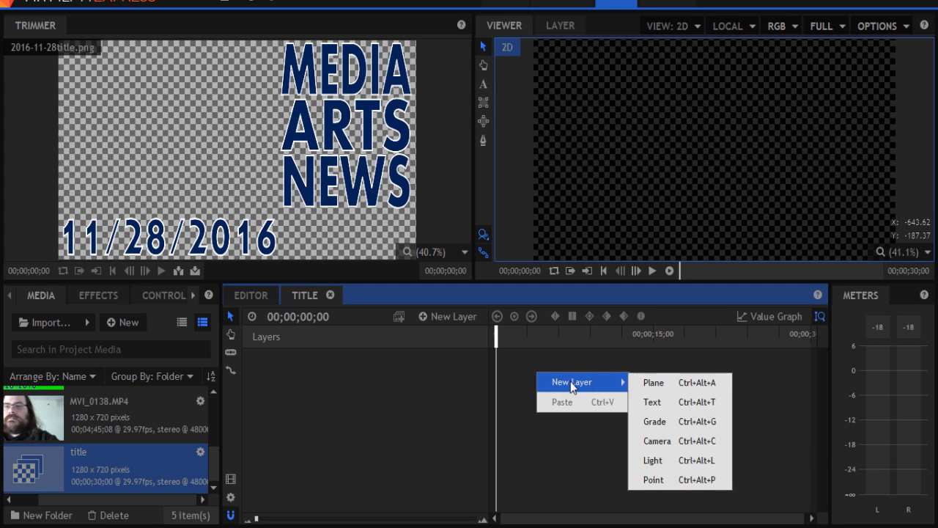
click(653, 402)
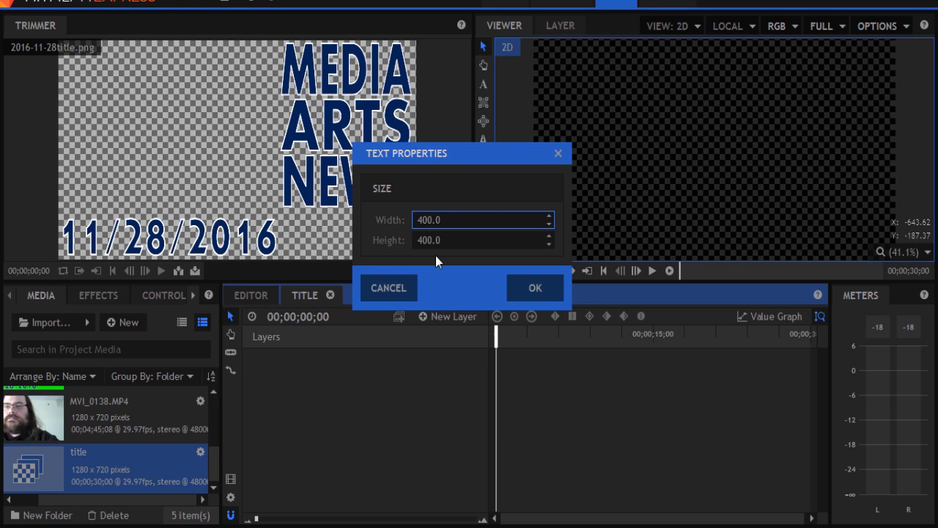
click(534, 289)
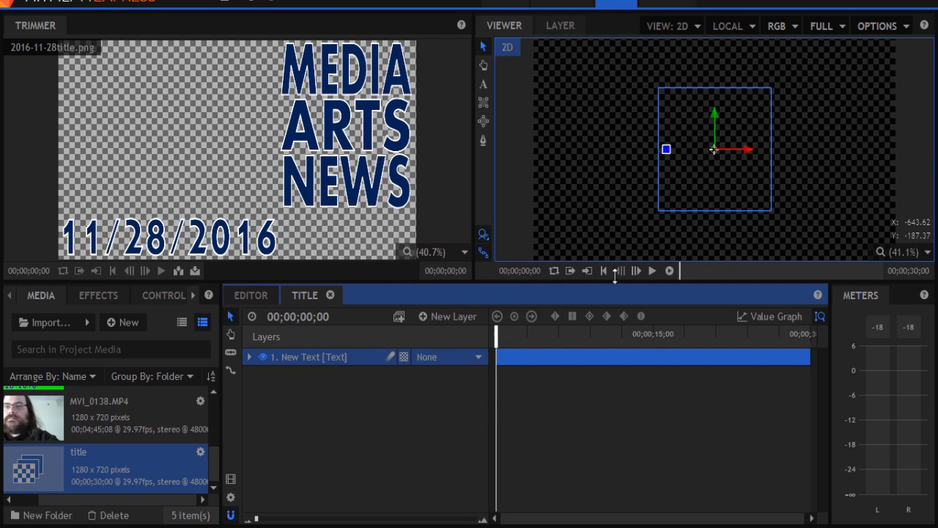
- Enter the placeholder text "vyu ivyuivghyi vghi" in the text box
click(691, 112)
key(t)
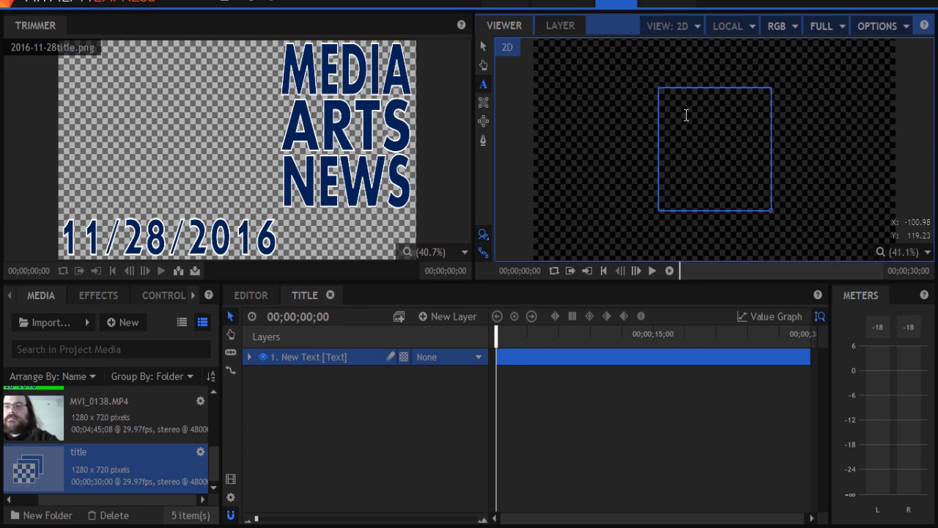
text(vyu ivyuivghyi vghi)
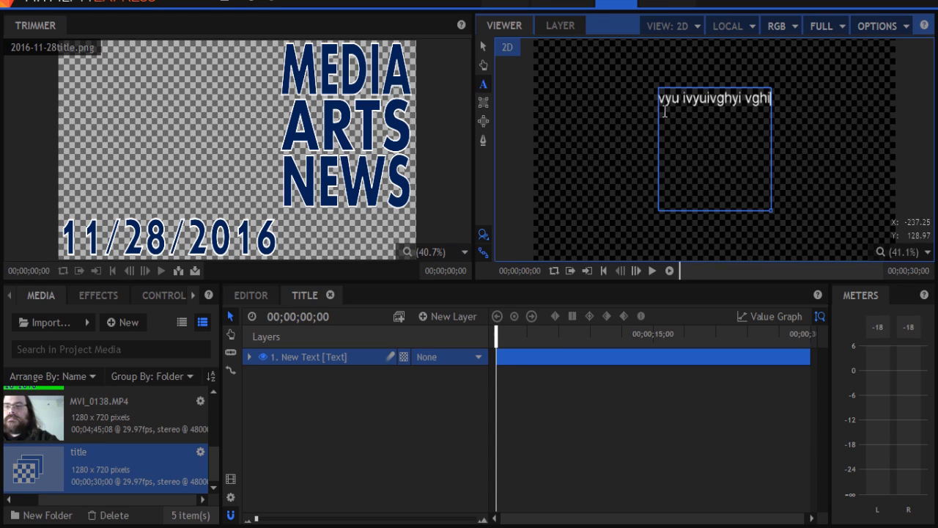
- Bring up the text formatting settings and select the placeholder text in the viewer
click(192, 299)
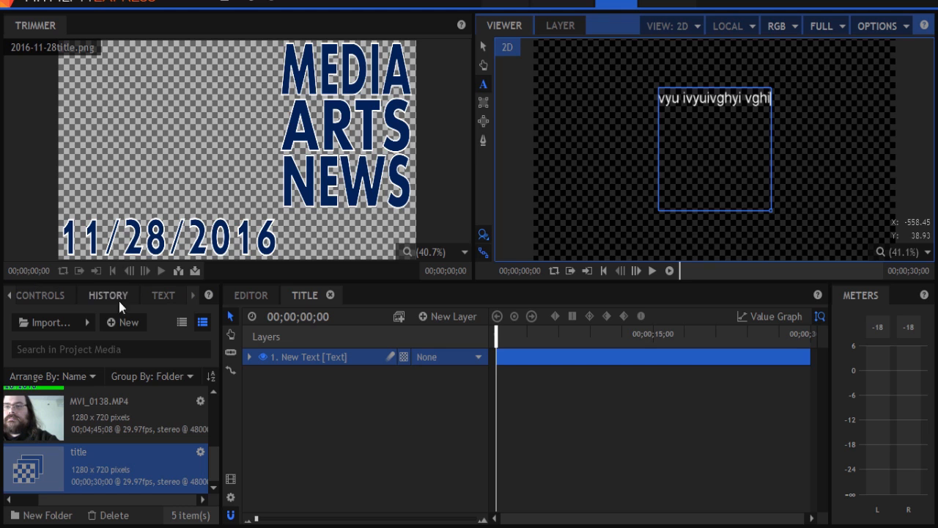
click(165, 299)
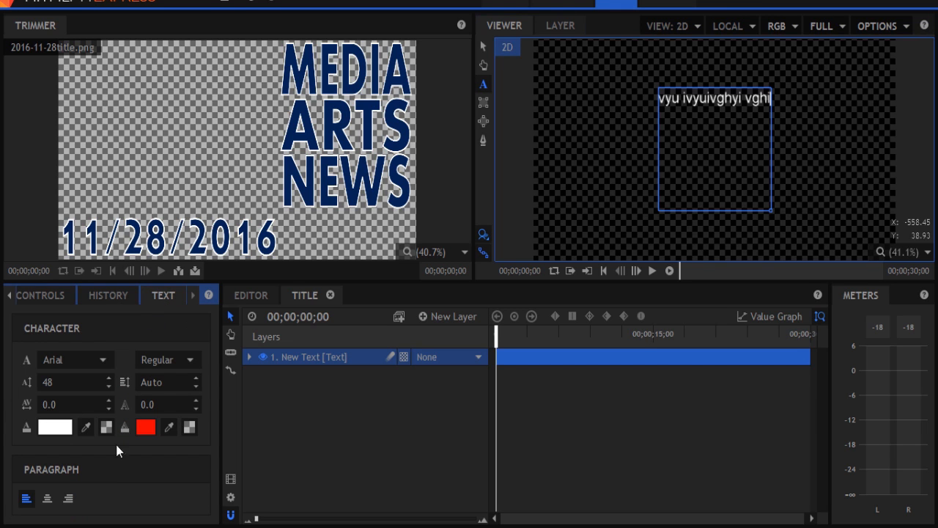
click(709, 97)
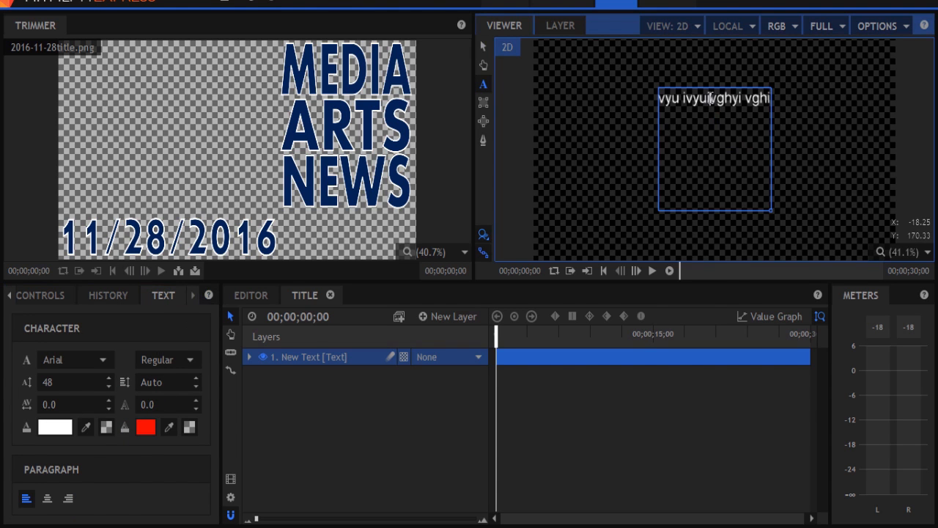
drag(660, 99, 777, 102)
click(791, 100)
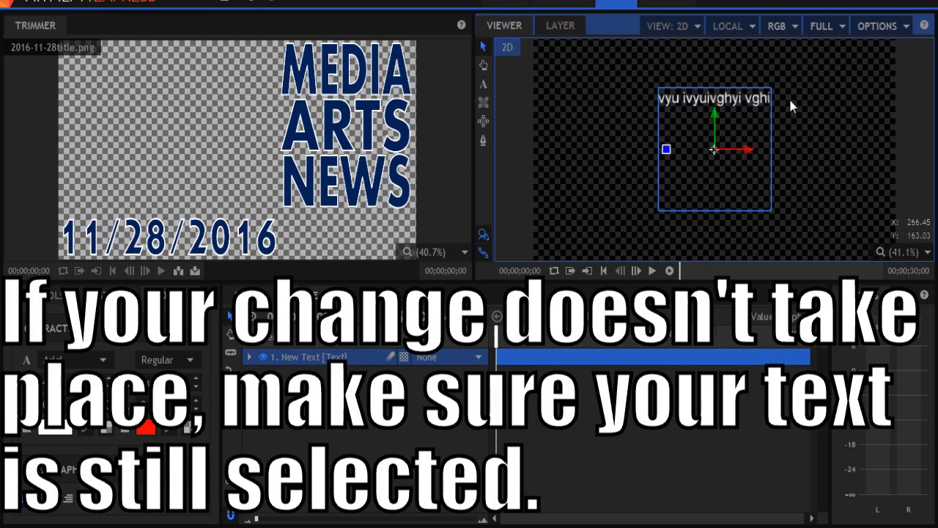
- Try the AngsanaUPC and Century Gothic fonts on the placeholder text
click(102, 360)
scroll(97, 279, down, 1)
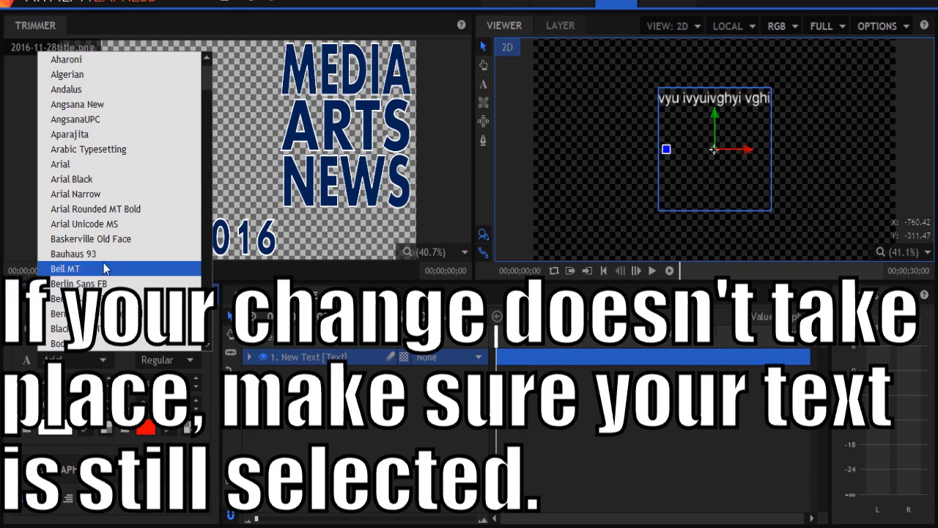
click(97, 280)
click(88, 360)
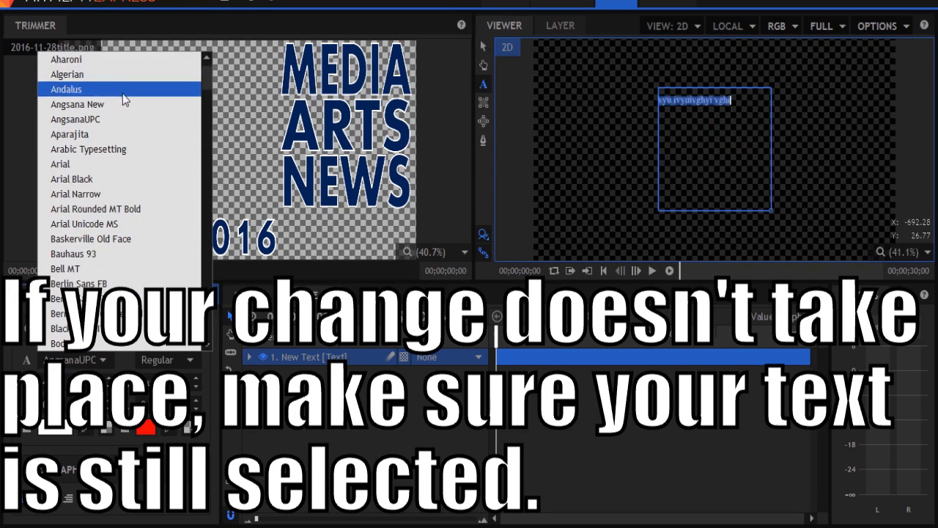
scroll(128, 110, up, 1)
scroll(125, 279, down, 8)
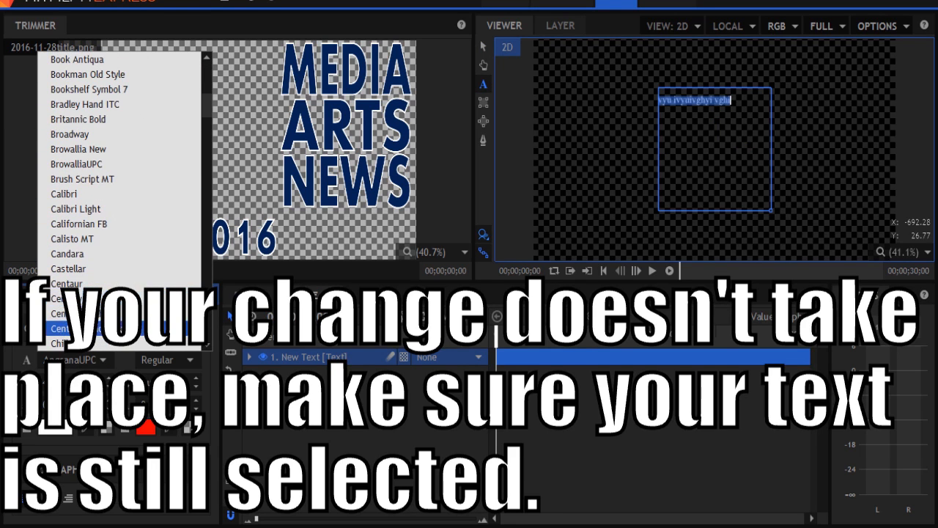
click(66, 313)
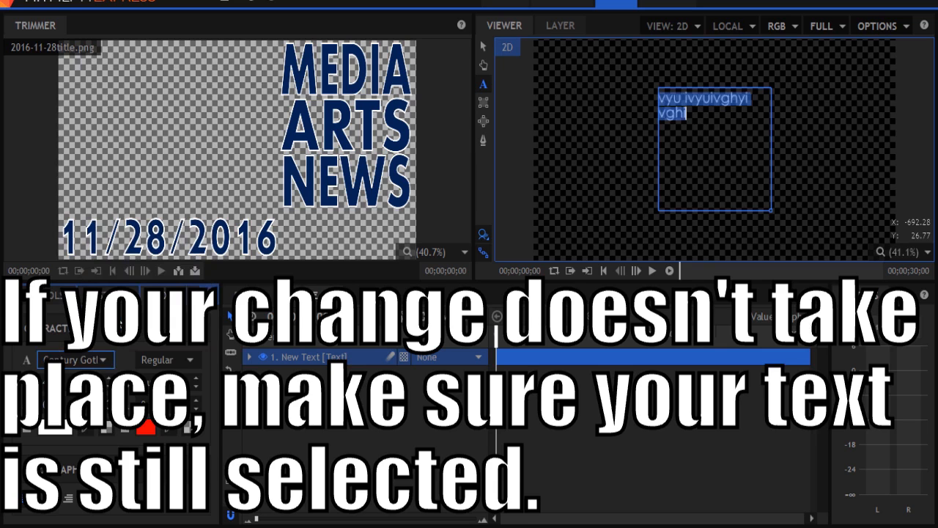
- Set the font of the selected placeholder text to Jokerman
click(74, 359)
scroll(124, 279, down, 7)
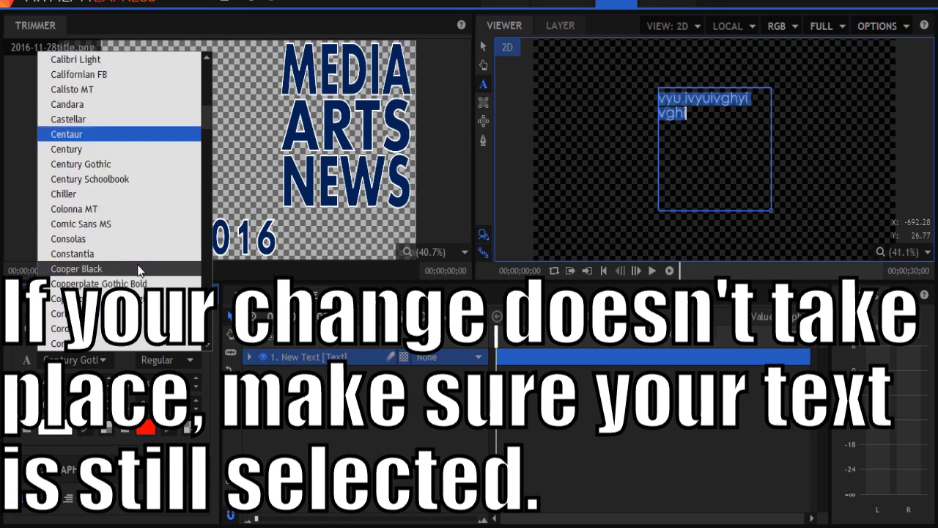
scroll(134, 286, down, 7)
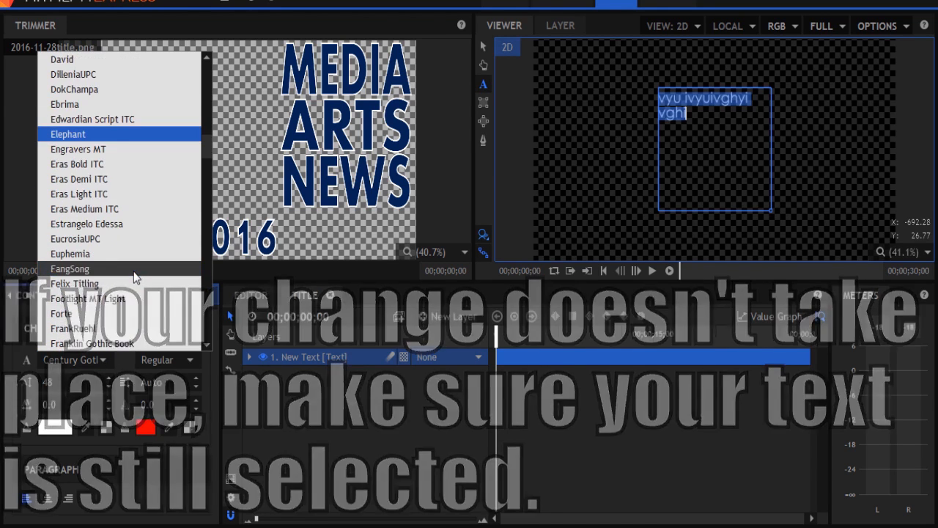
scroll(132, 298, down, 16)
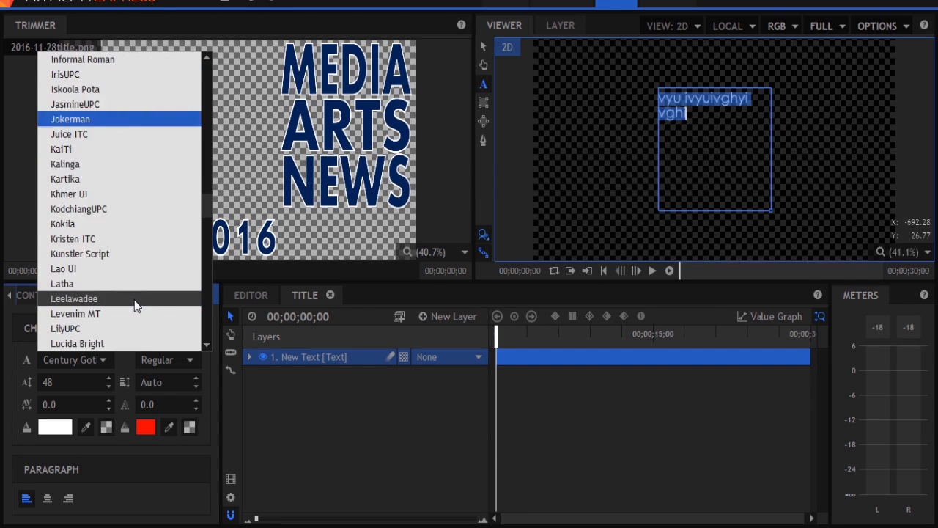
scroll(136, 304, down, 2)
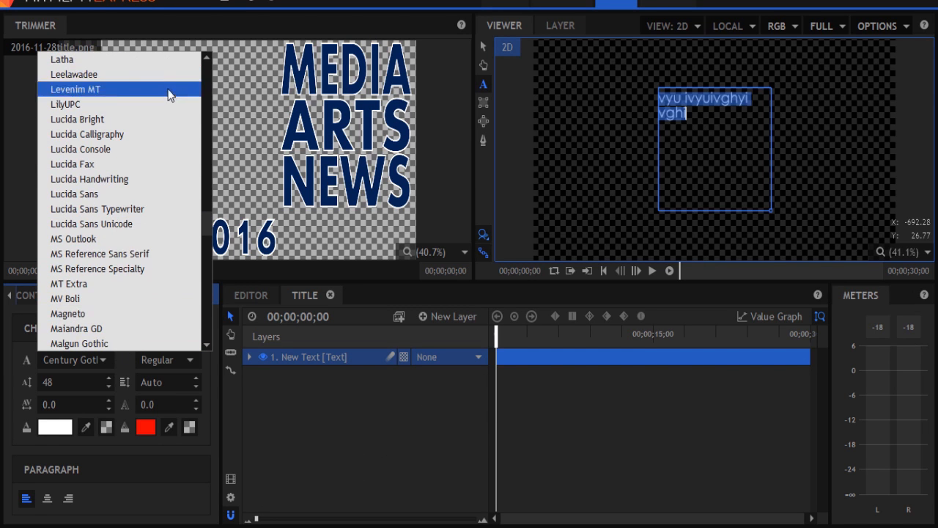
scroll(122, 257, up, 2)
scroll(122, 257, up, 3)
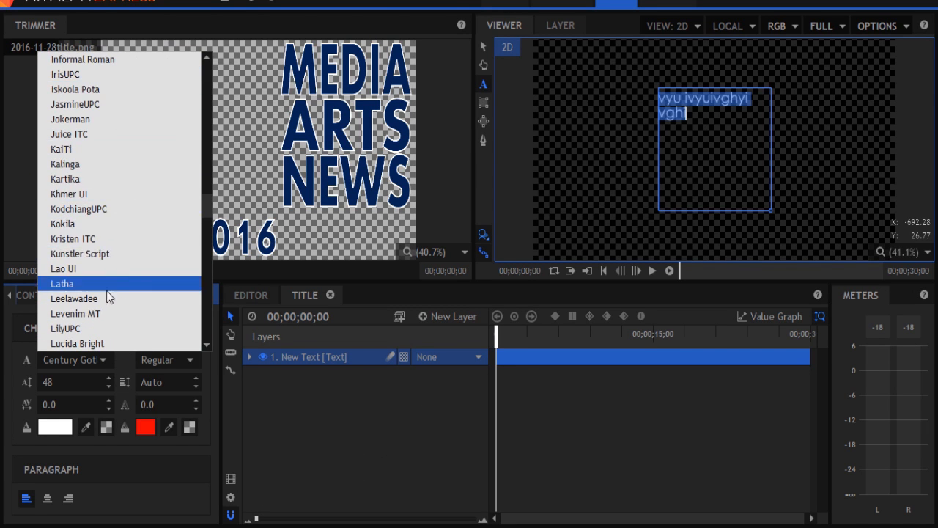
click(137, 121)
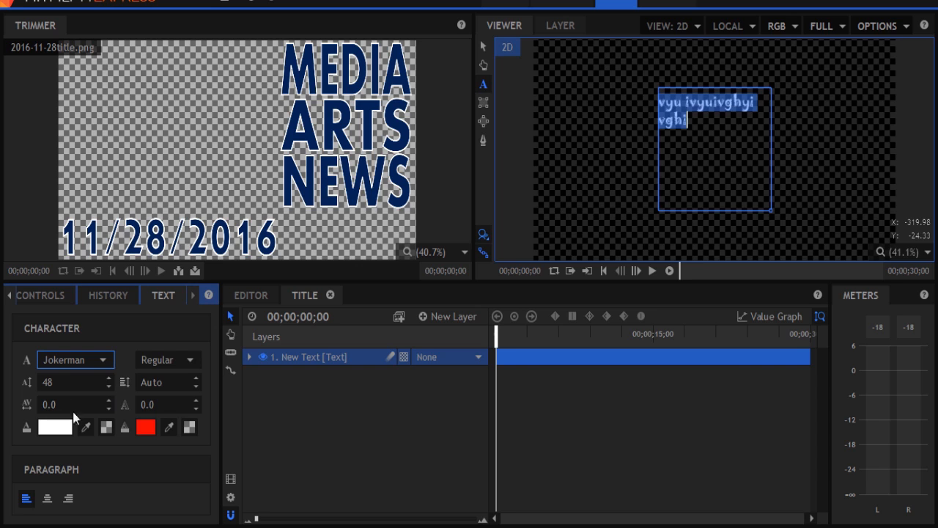
- Set the font size of the selected placeholder text to 72
click(108, 378)
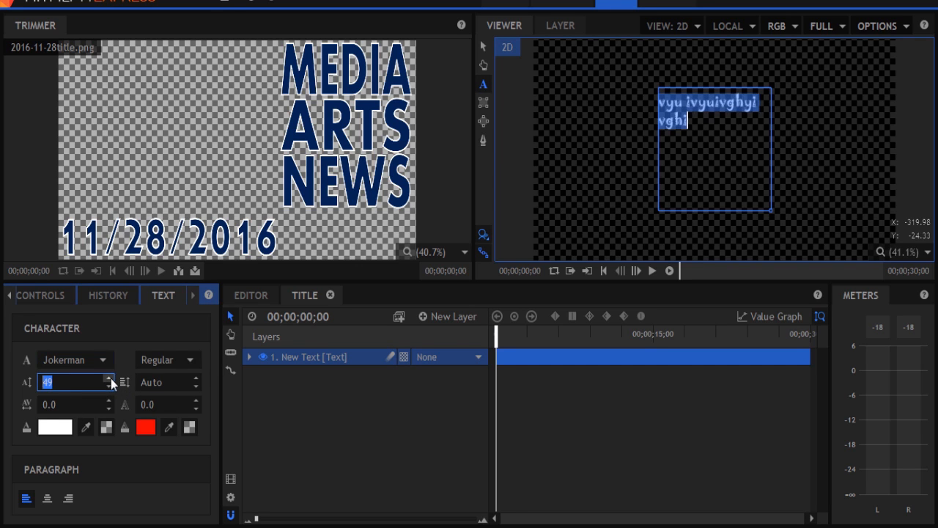
click(108, 378)
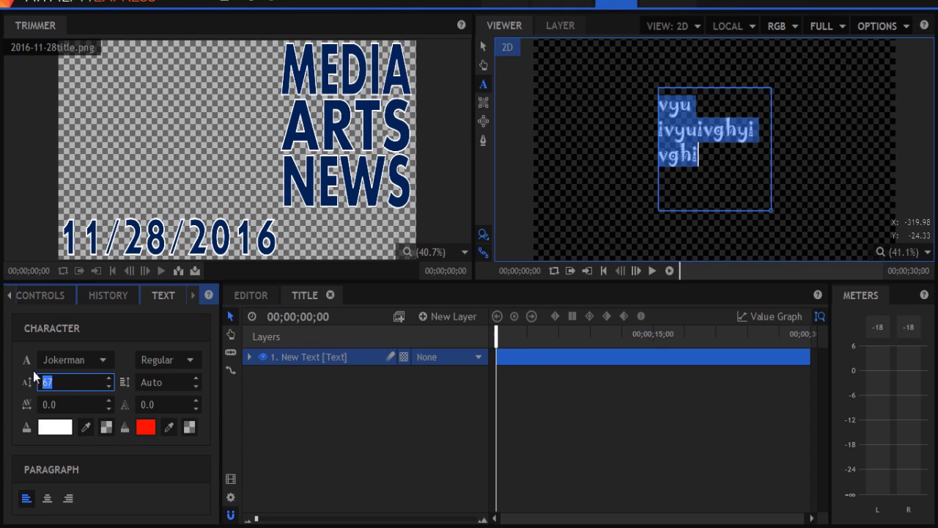
key(Return)
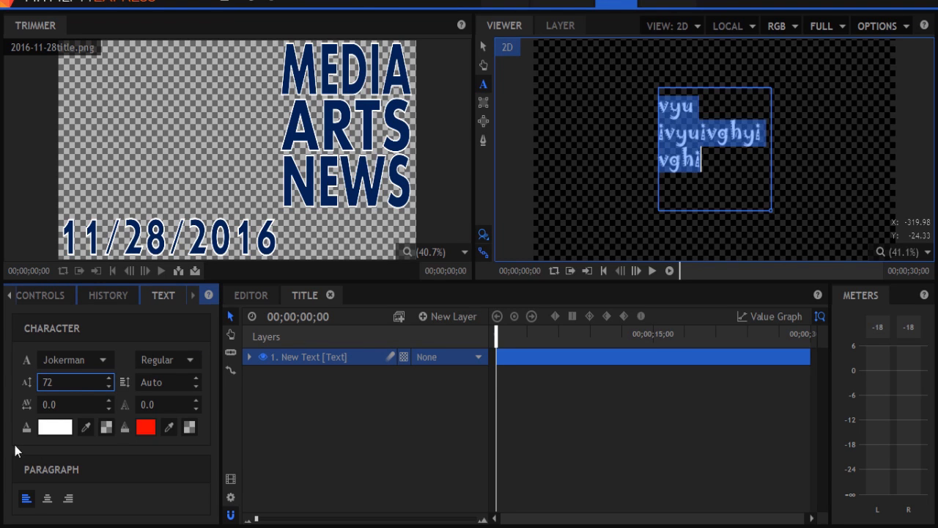
- Set the text fill to the dark blue sampled from the lettering of the 2016-11-28title.png image
click(88, 427)
drag(82, 429, 227, 297)
click(316, 192)
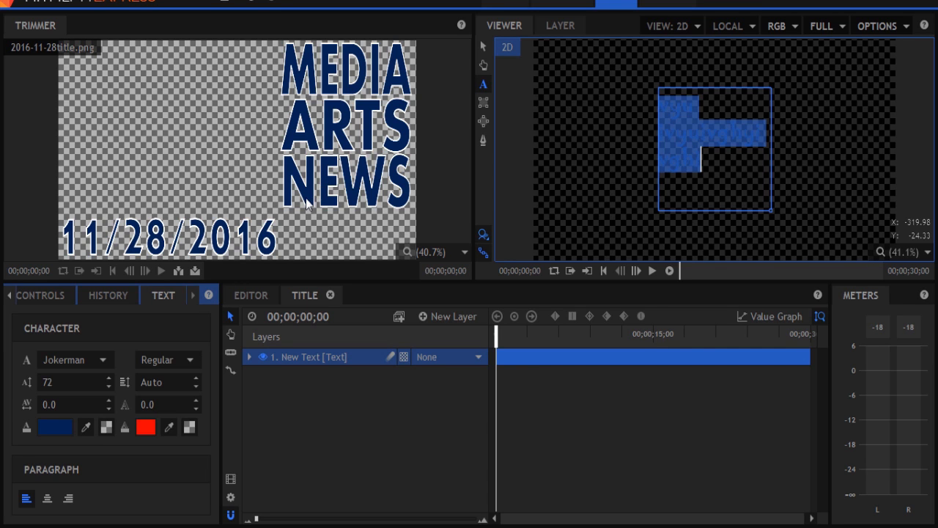
- Set the outline colour of the placeholder text to white (#ffffff)
click(382, 437)
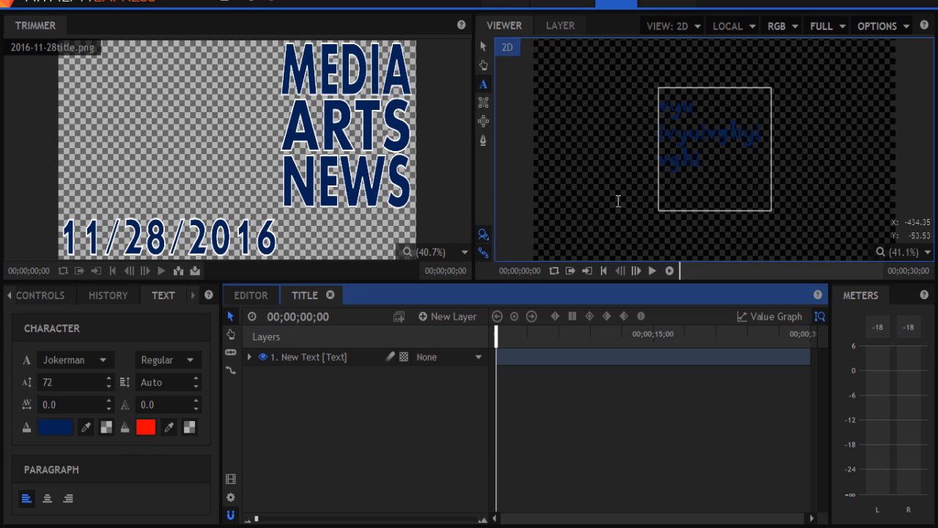
click(141, 428)
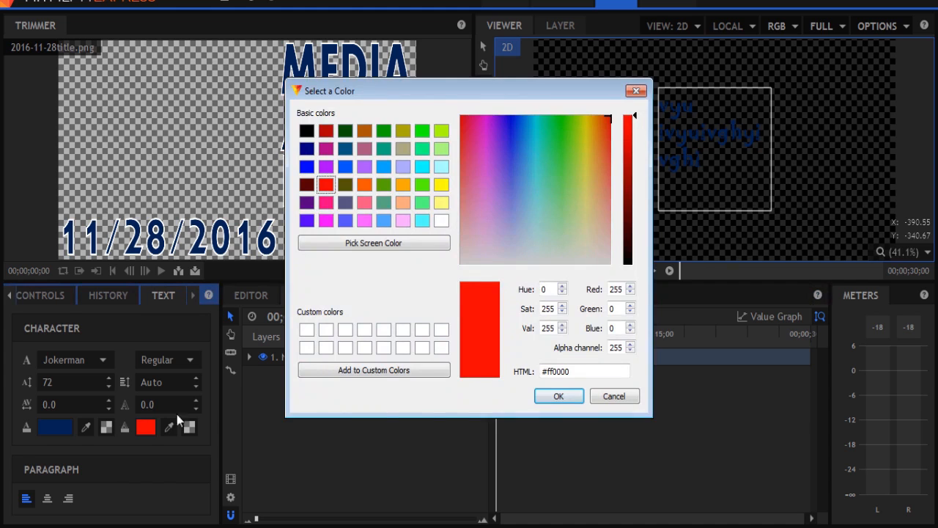
click(441, 220)
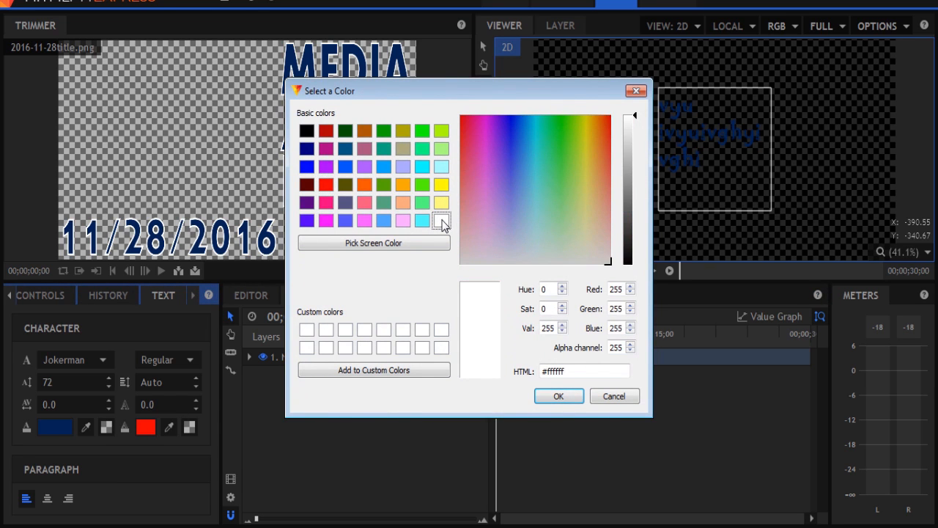
click(555, 397)
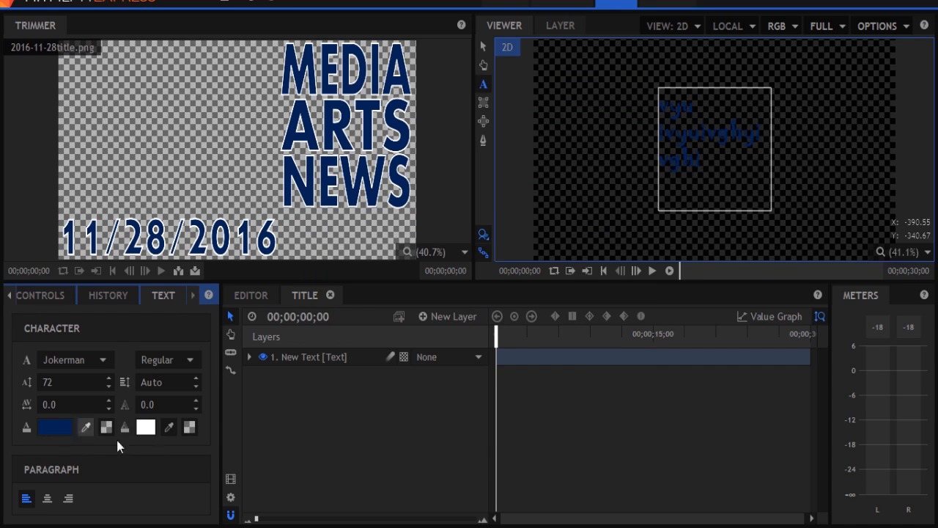
- Try an outline width of 5.0 on the placeholder text, reduce it to 3.0, and finish editing the text
click(144, 408)
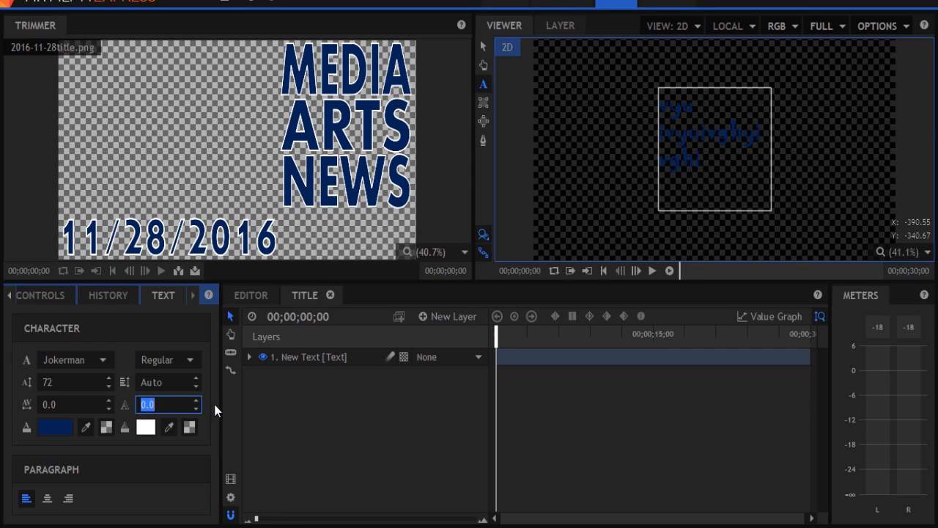
text(5.0)
key(Return)
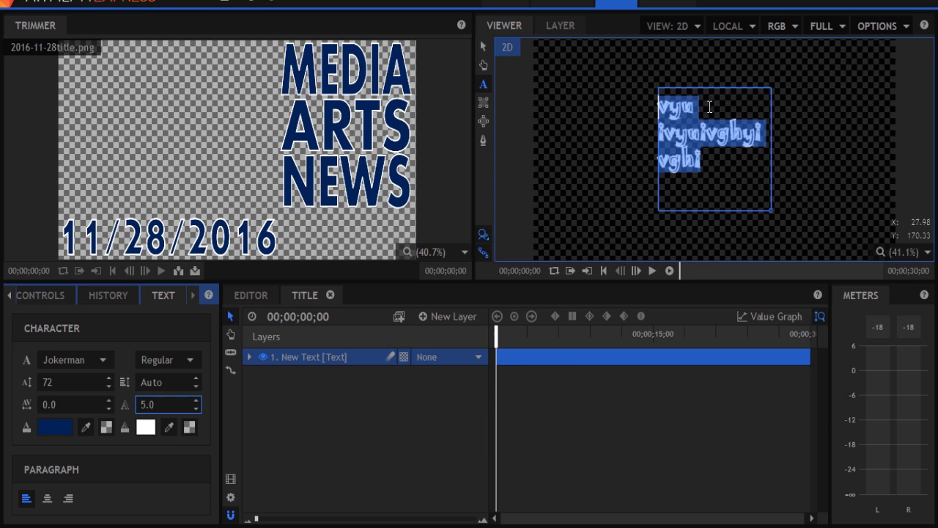
double_click(163, 408)
text(3)
key(Return)
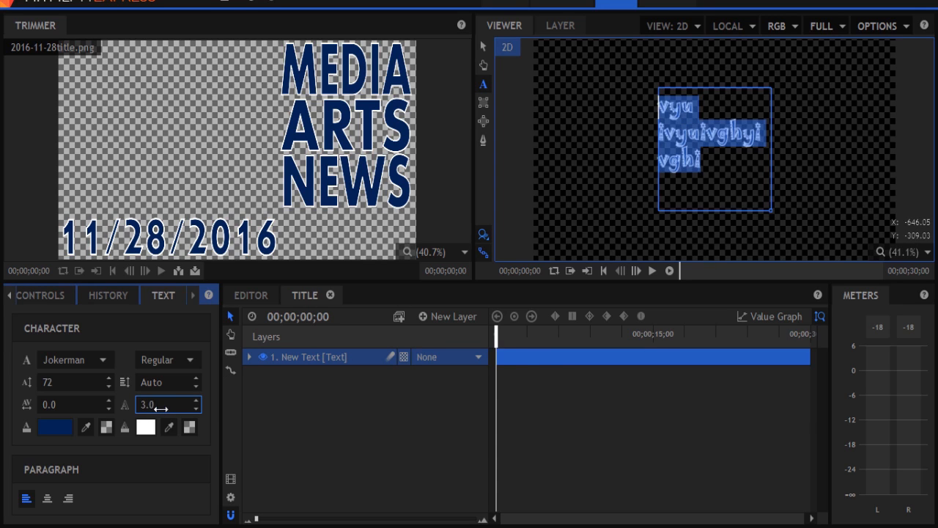
click(624, 157)
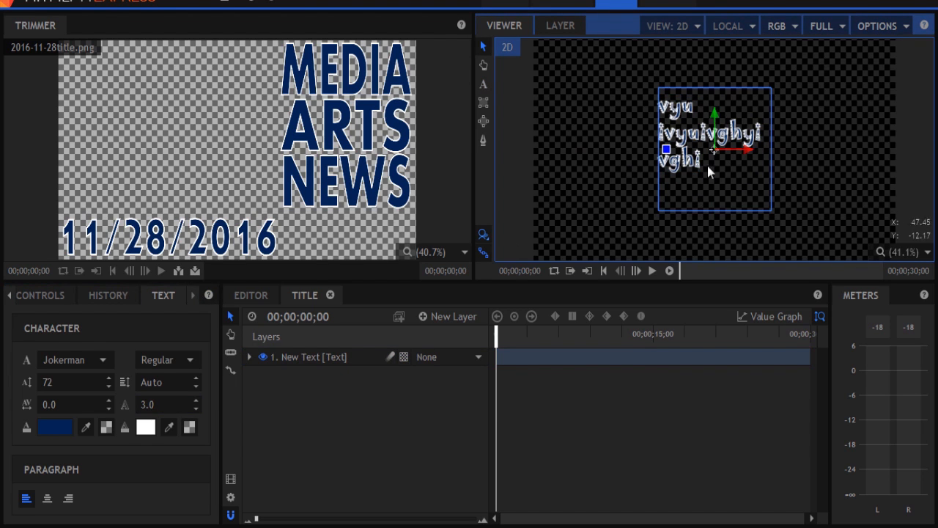
- Place the title composite shot on Video 2 of the Editor timeline, directly after the 2016-11-28title.png clip
click(8, 297)
click(9, 297)
click(32, 295)
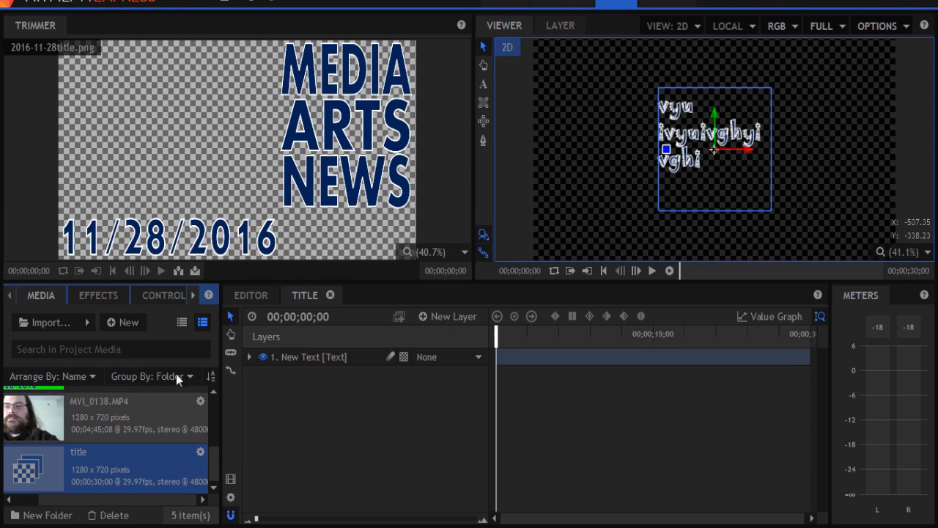
click(243, 295)
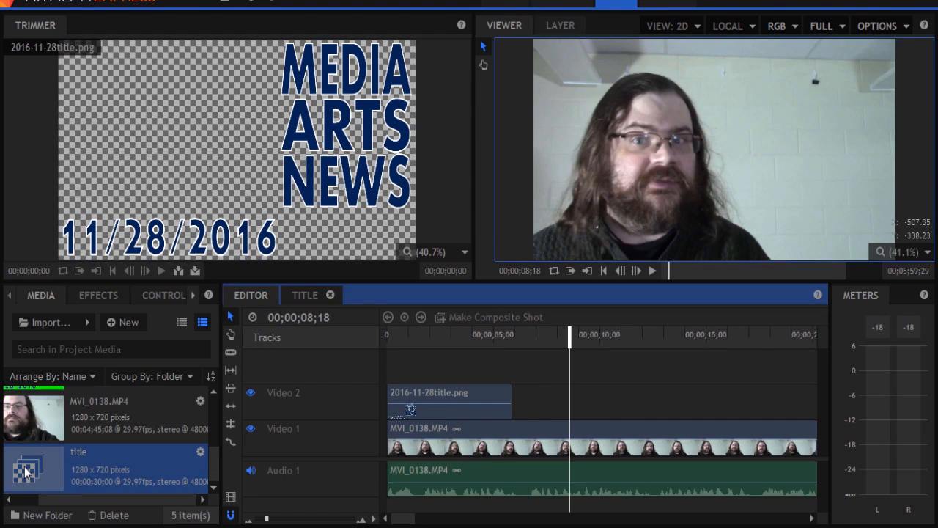
drag(28, 469, 517, 409)
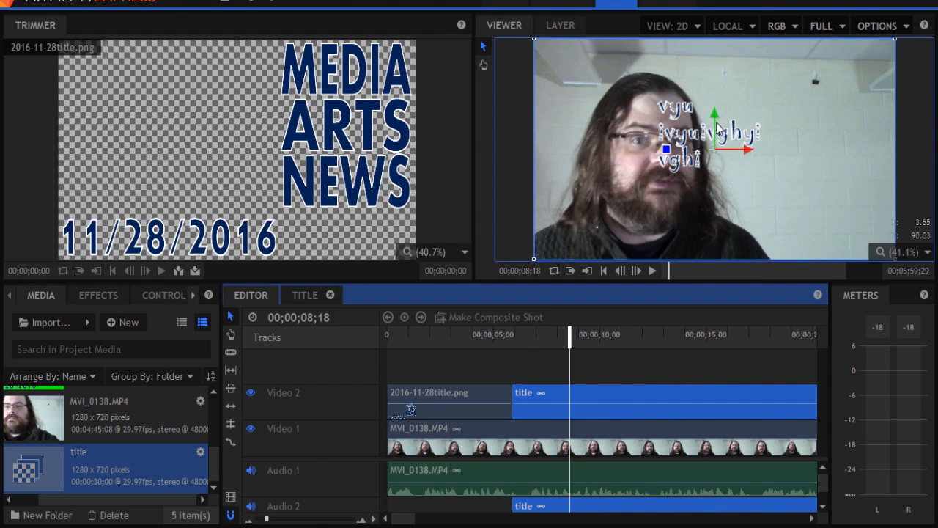
- Move the title overlay to the upper-right area of the video frame and enlarge it slightly
drag(716, 116, 842, 194)
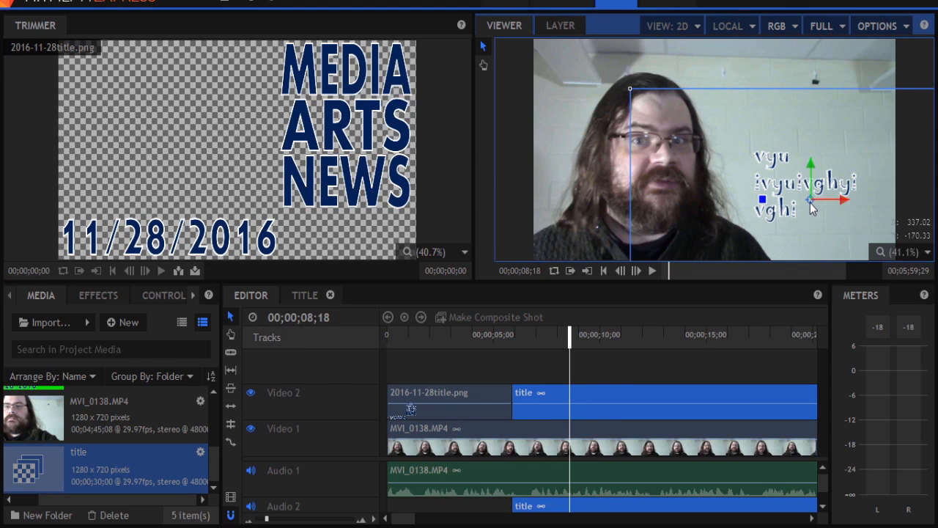
drag(814, 206, 836, 94)
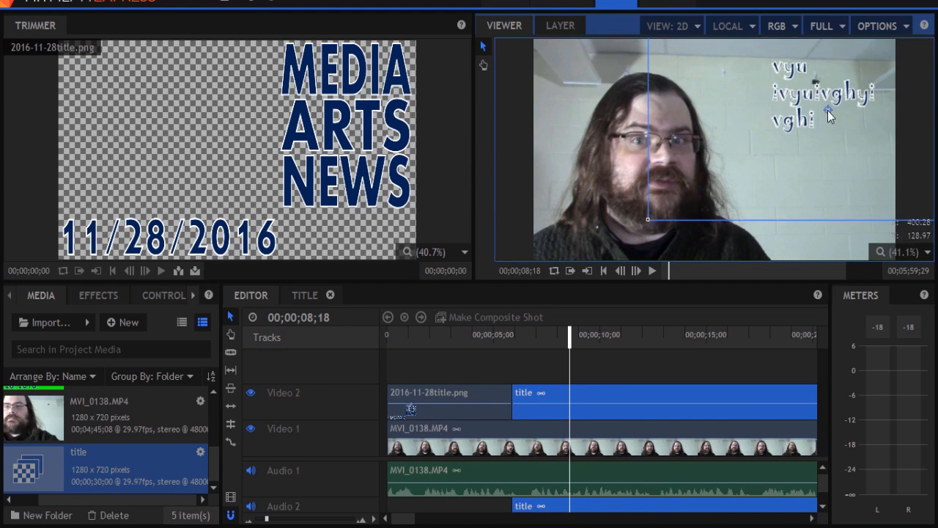
drag(641, 224, 613, 247)
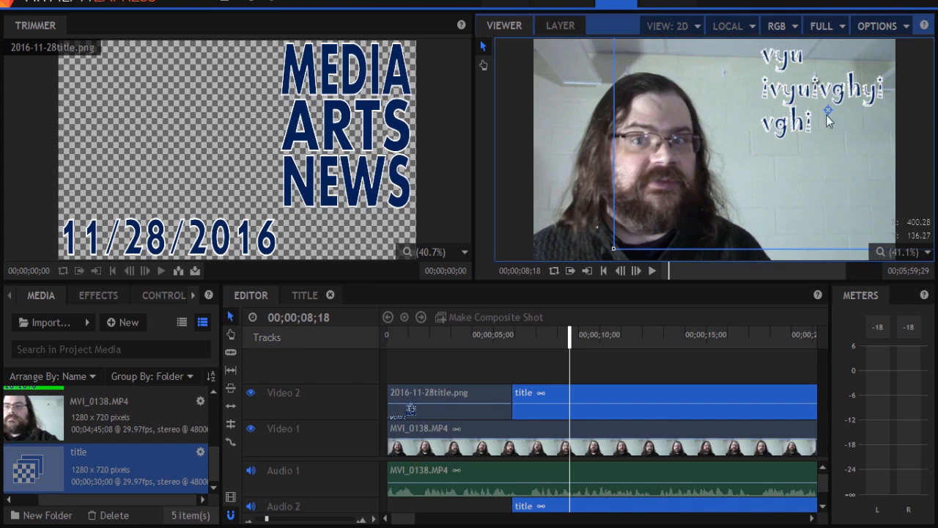
- Lower the title overlay beside the presenter's face, rotate it clockwise to a diagonal slant, and preview the frame at 00;00;10;12
drag(828, 111, 801, 175)
click(802, 174)
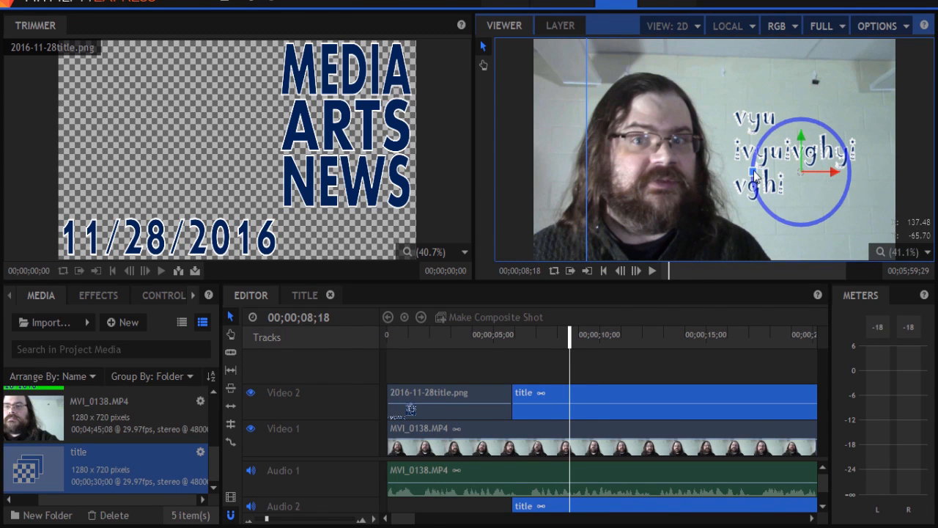
drag(753, 172, 753, 118)
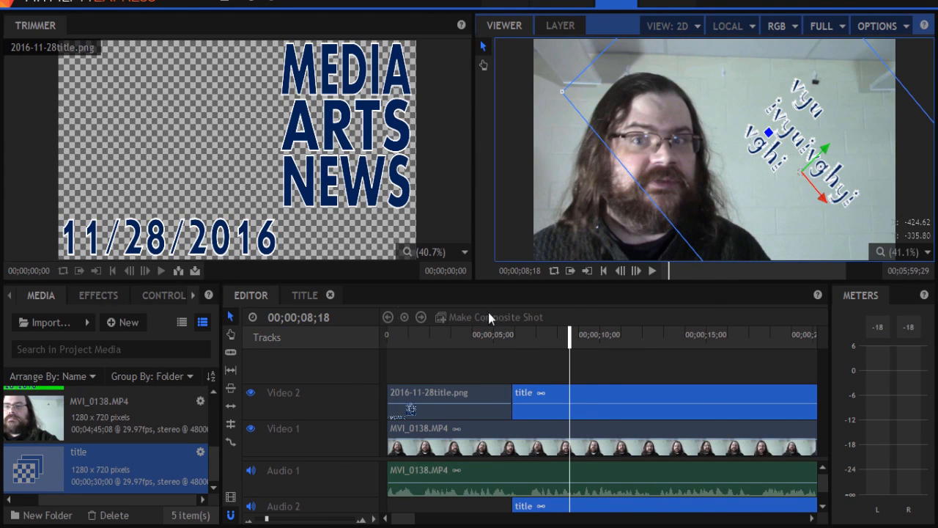
click(608, 339)
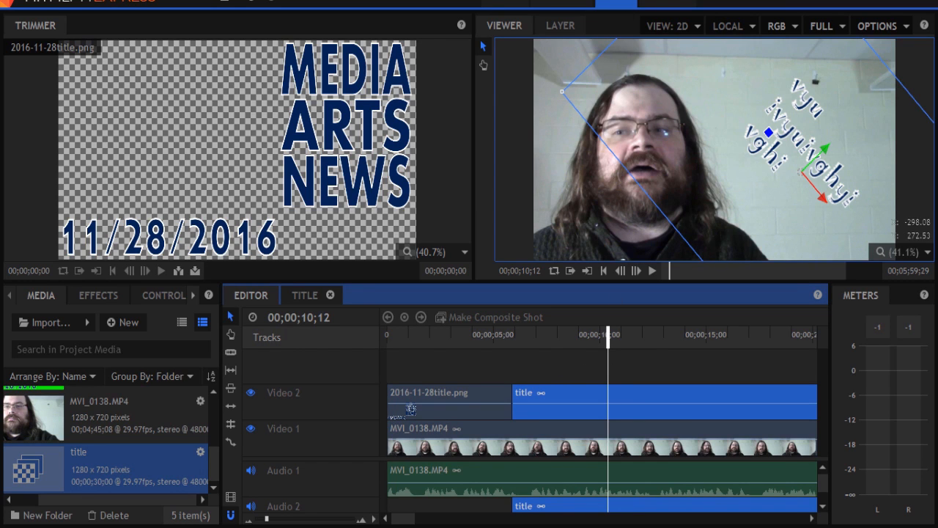
- Review the MP4 export settings for the Editor timeline and the export save dialog without exporting the video
click(675, 2)
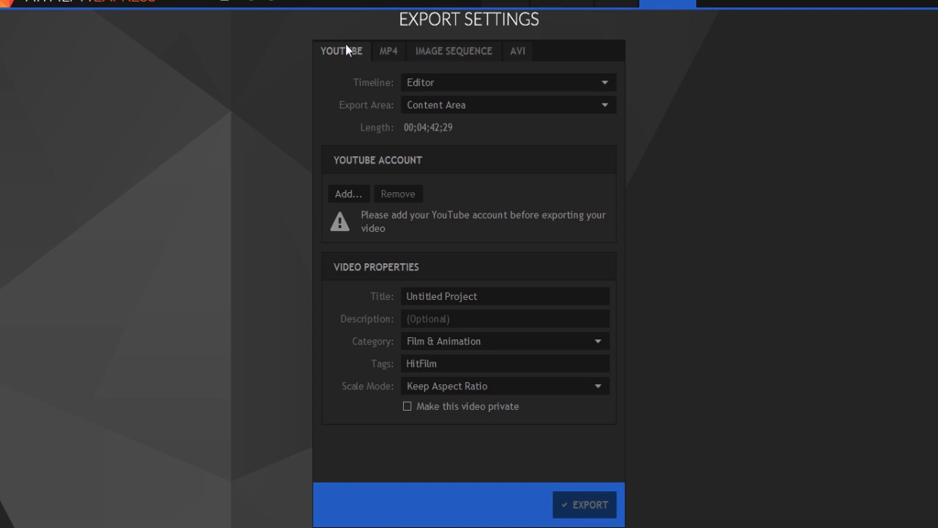
click(388, 53)
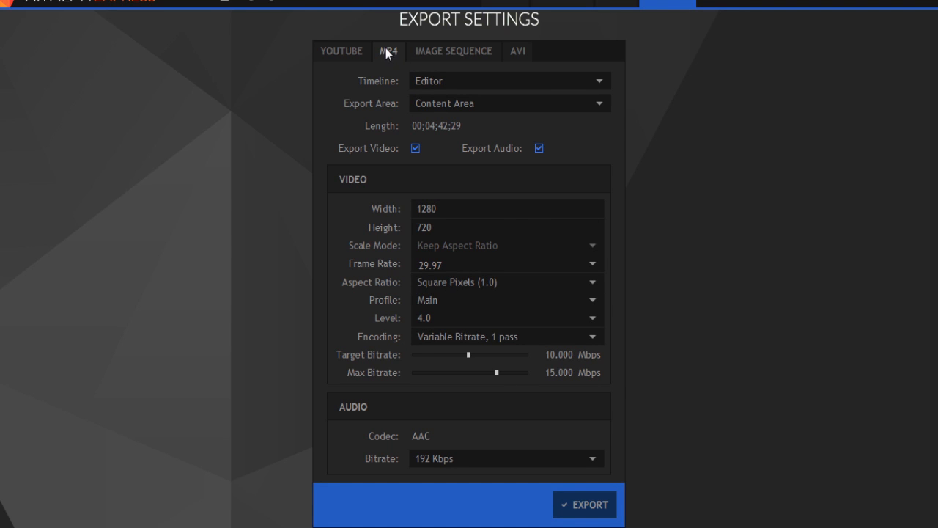
click(595, 508)
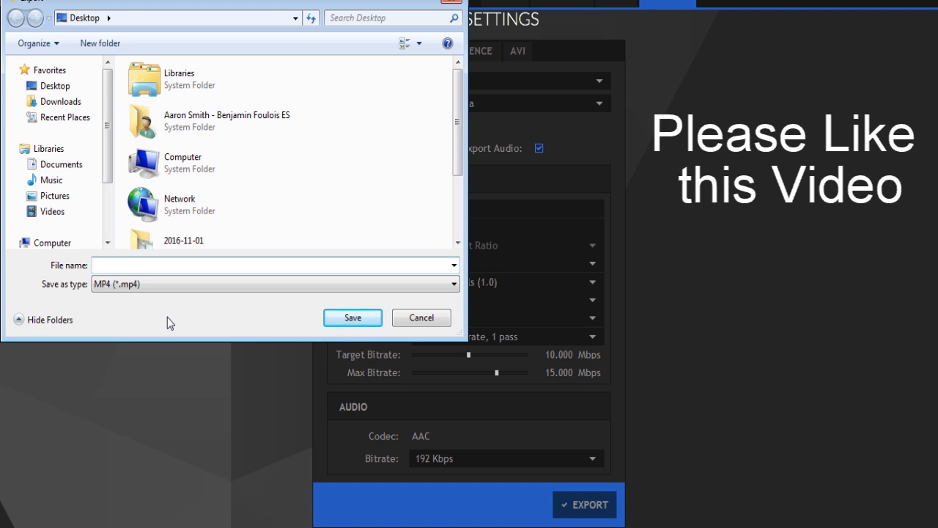
click(430, 321)
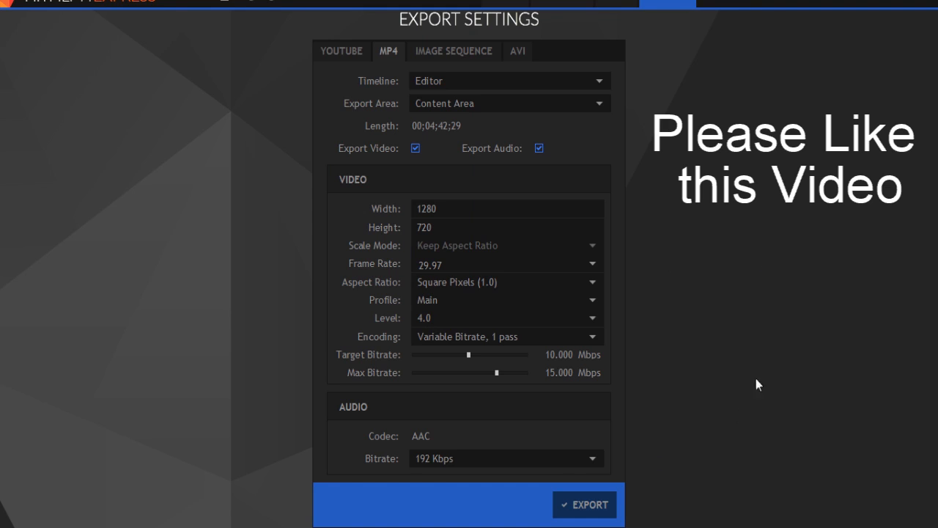